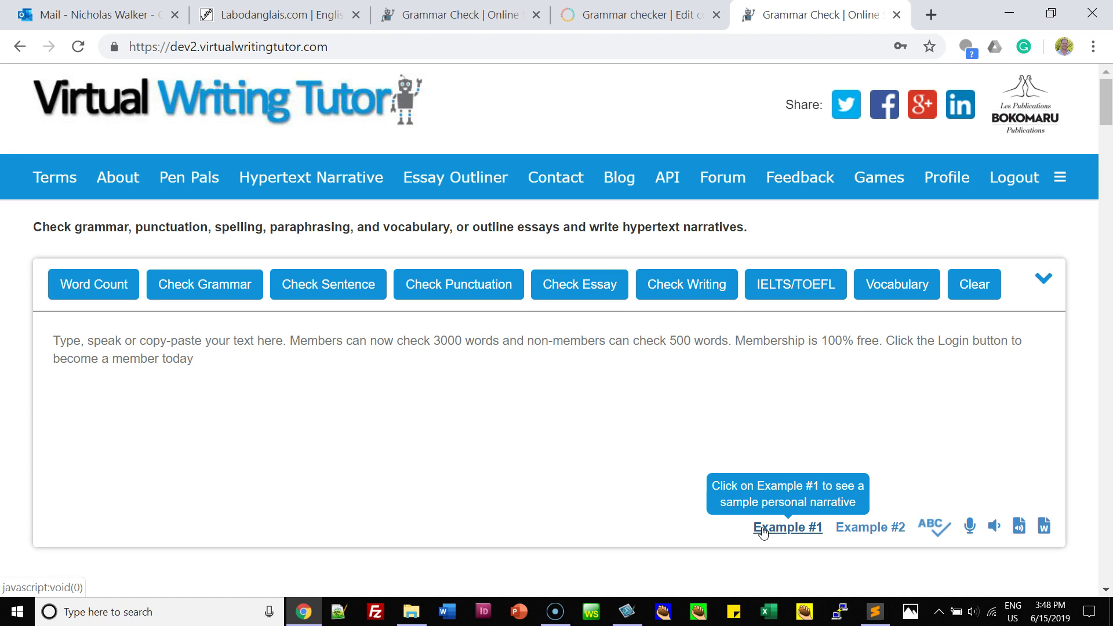
Load the Example #1 sample personal narrative into the text box
{"action": "left_click", "coordinate": [763, 530]}
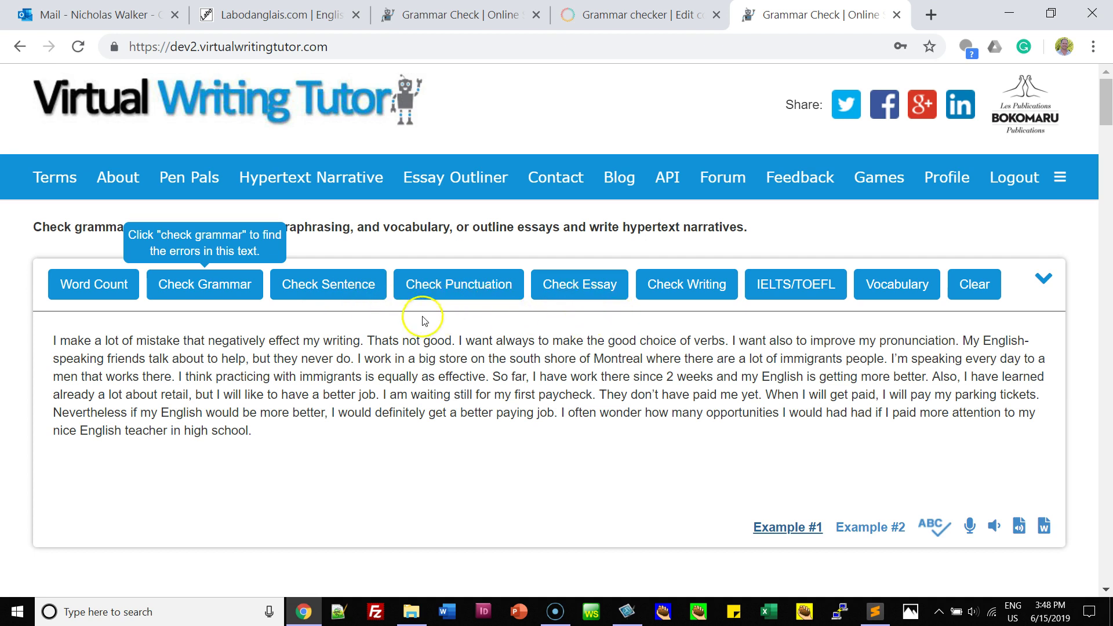
Run the grammar check on the narrative and have its feedback read aloud
{"action": "left_click", "coordinate": [210, 290]}
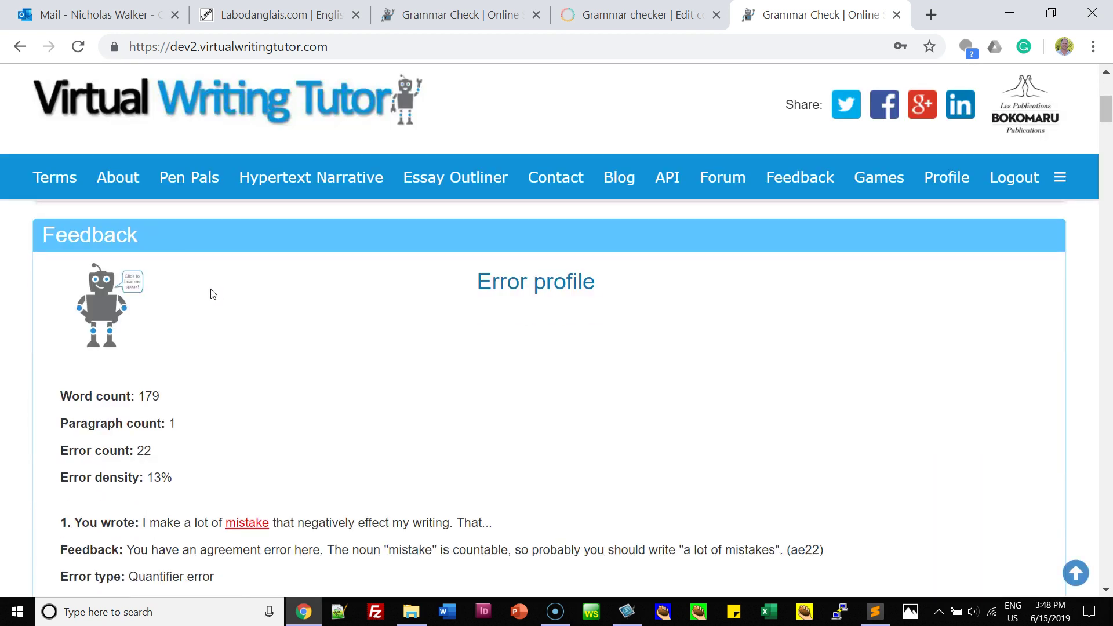
{"action": "left_click", "coordinate": [114, 306]}
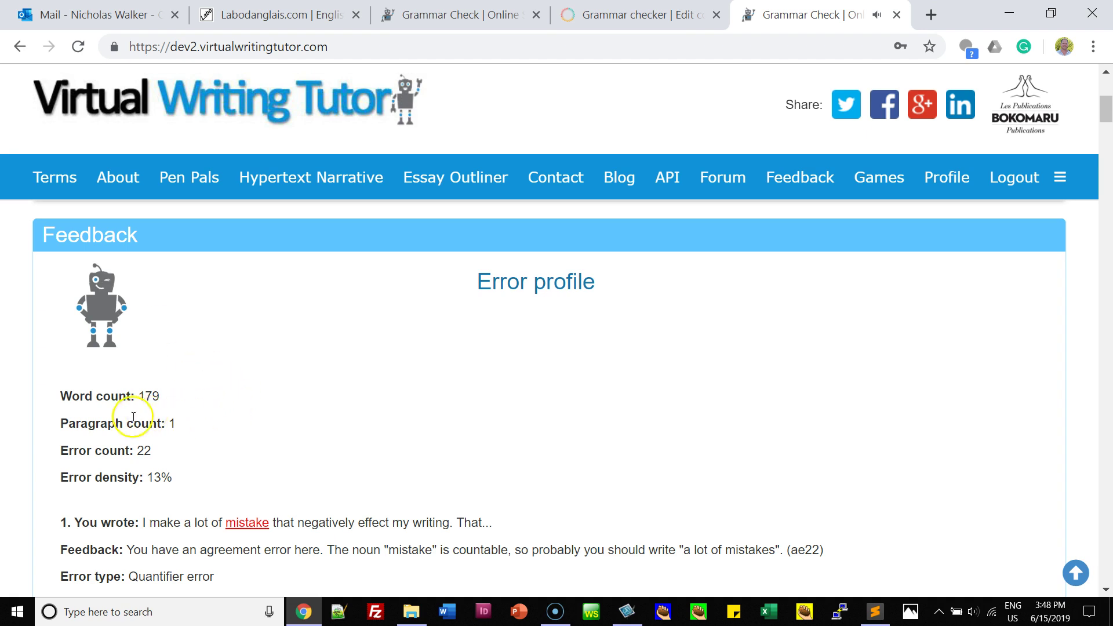
{"action": "scroll", "coordinate": [148, 411], "scroll_direction": "down", "scroll_amount": 3}
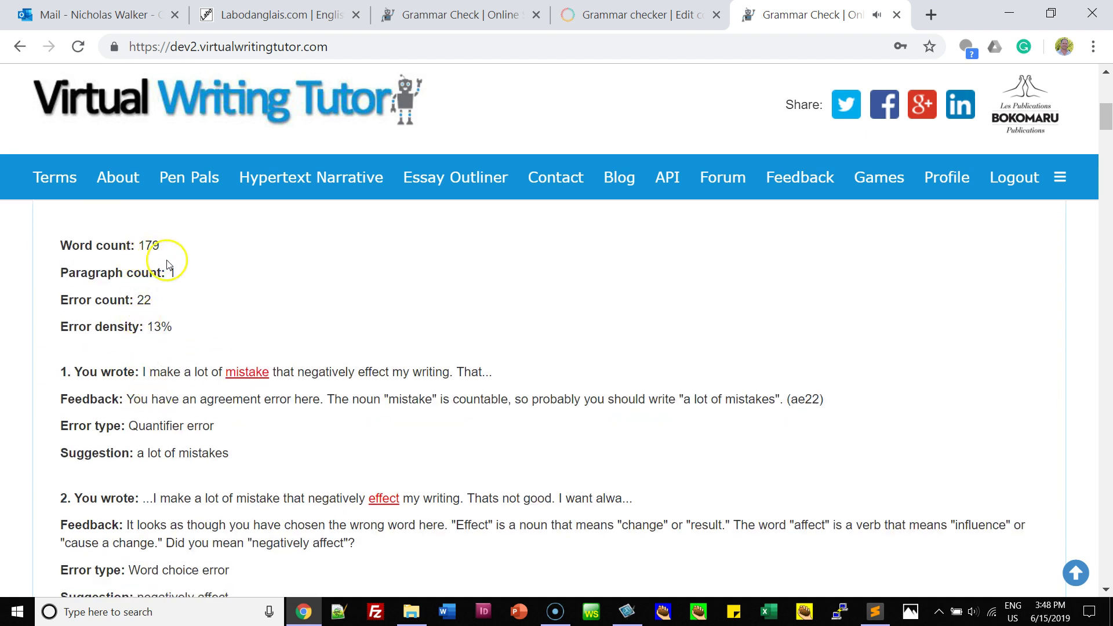
Highlight the 13% error density and the Quantifier error, then return to the essay text
{"action": "left_click_drag", "start_coordinate": [148, 327], "coordinate": [152, 325]}
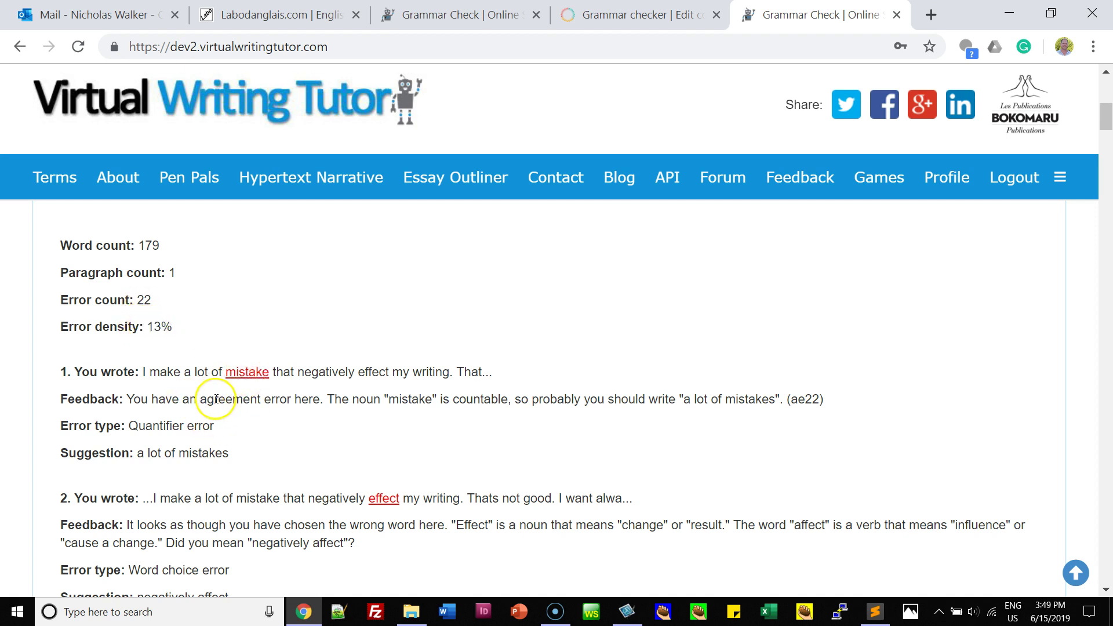
{"action": "left_click_drag", "start_coordinate": [216, 430], "coordinate": [218, 453]}
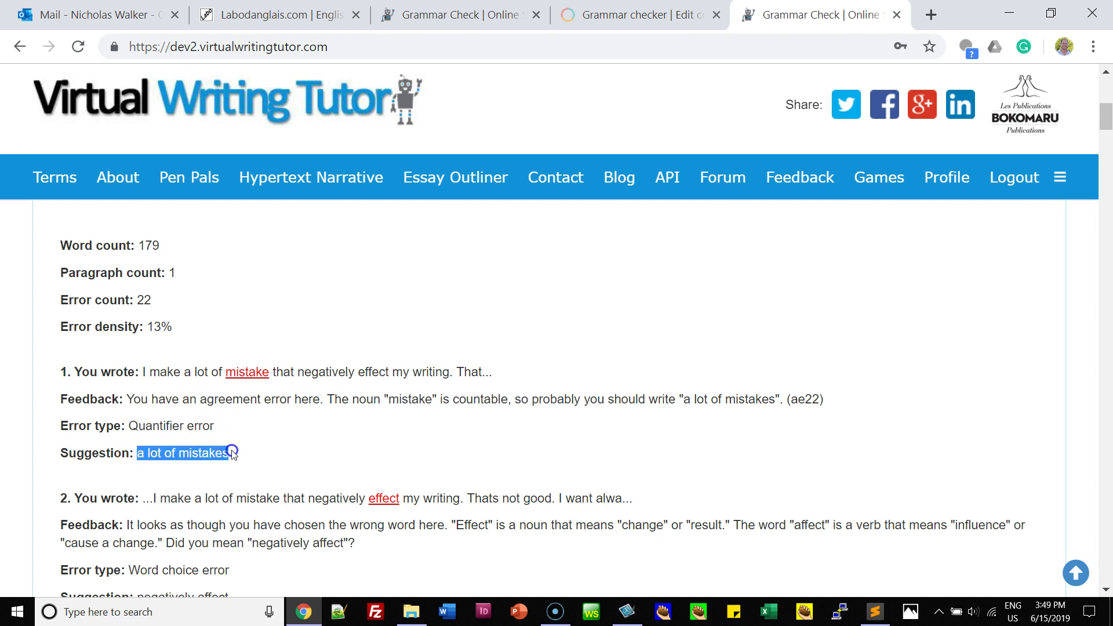
{"action": "left_click", "coordinate": [250, 460]}
{"action": "scroll", "coordinate": [250, 460], "scroll_direction": "down", "scroll_amount": 3}
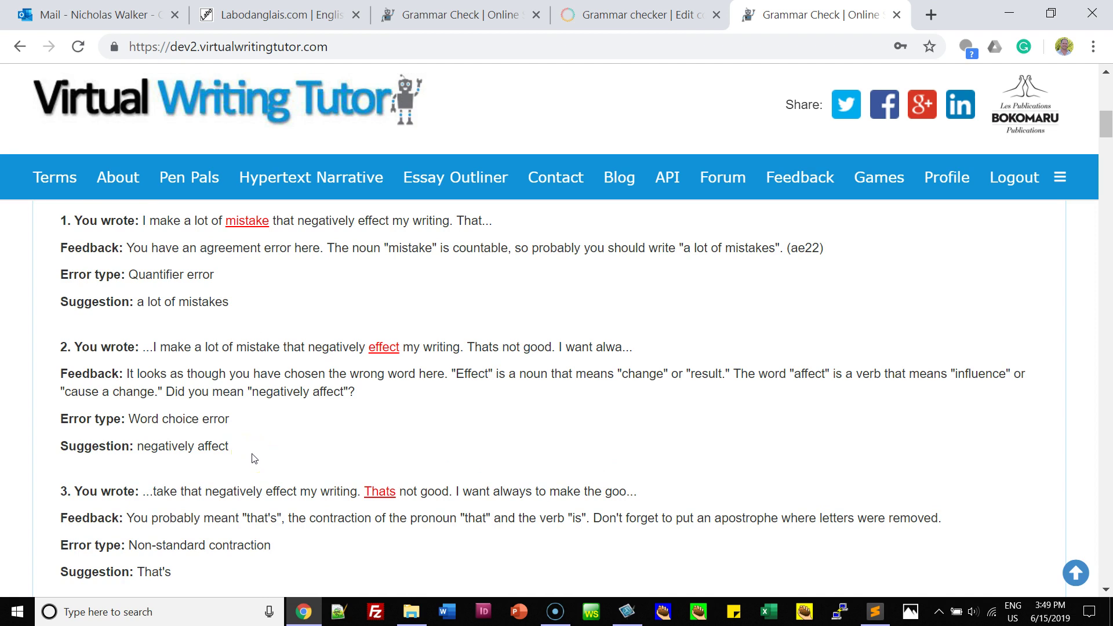
{"action": "scroll", "coordinate": [252, 459], "scroll_direction": "up", "scroll_amount": 10}
{"action": "left_click", "coordinate": [115, 406]}
Change 'mistake' to 'mistakes', then load the Example #2 sample essay
{"action": "left_click", "coordinate": [168, 341]}
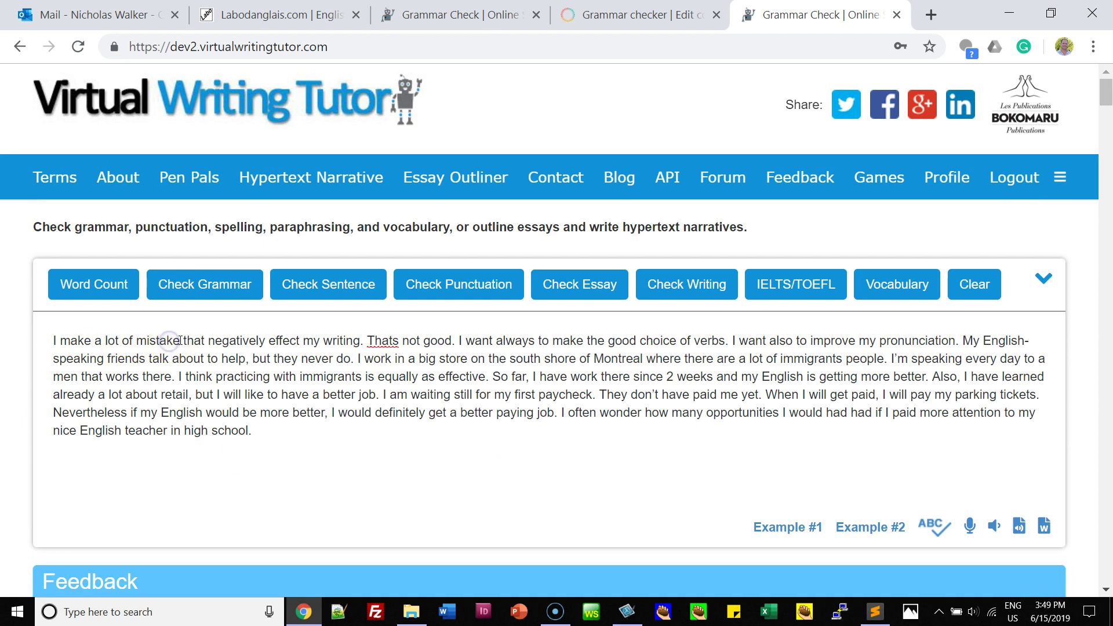
{"action": "type", "text": "s"}
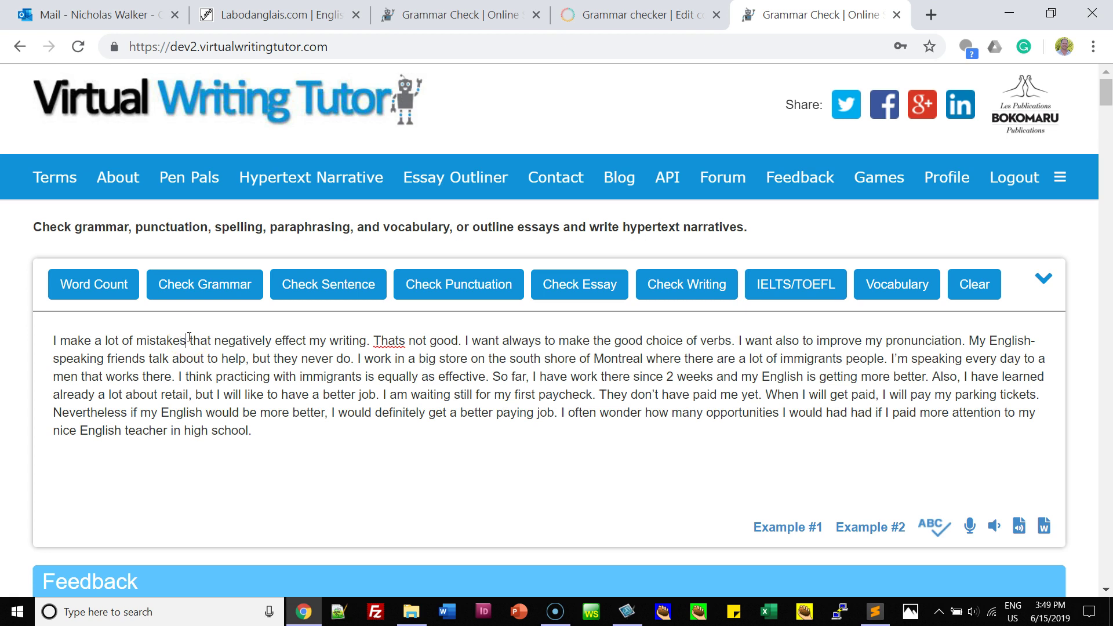
{"action": "left_click", "coordinate": [865, 529]}
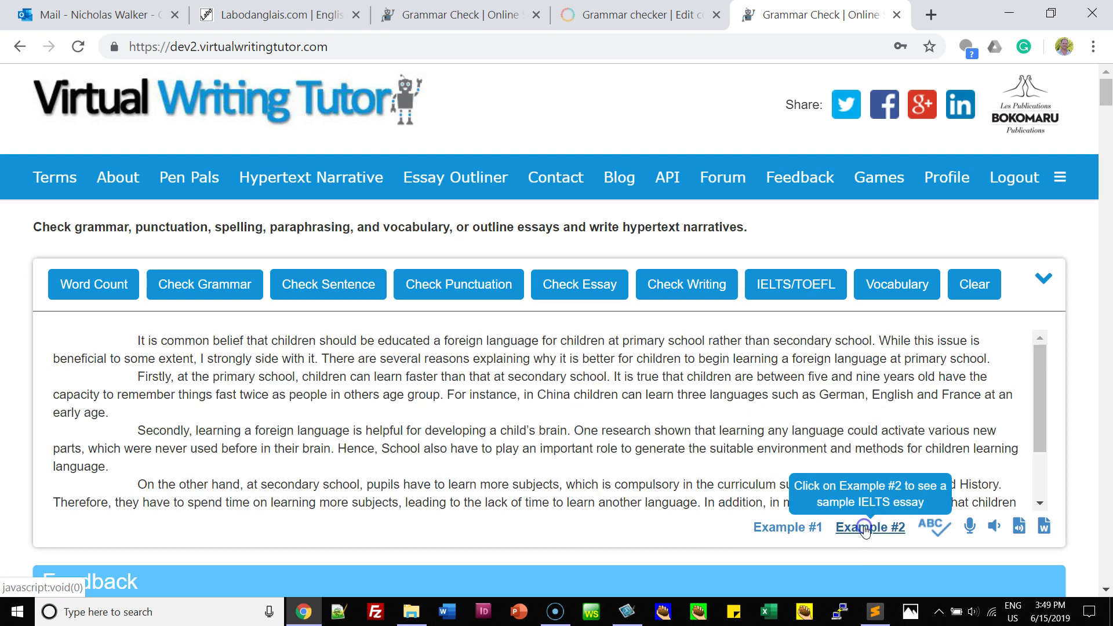
Submit the essay check with every check, both rubrics and a 250-word minimum enabled
{"action": "left_click", "coordinate": [600, 288]}
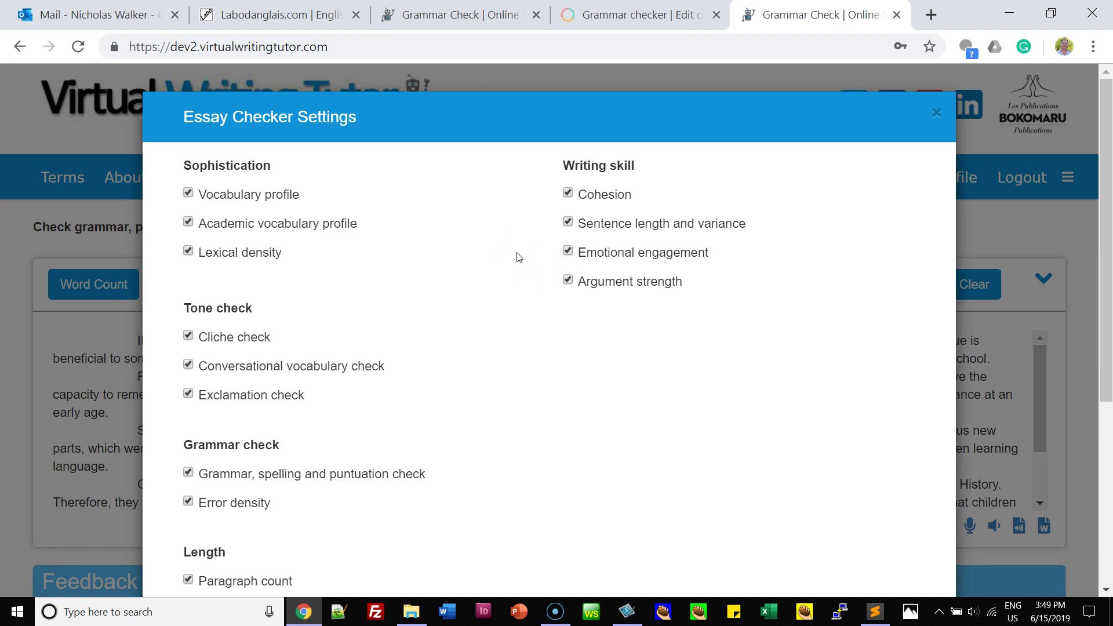
{"action": "scroll", "coordinate": [519, 258], "scroll_direction": "down", "scroll_amount": 3}
{"action": "scroll", "coordinate": [519, 257], "scroll_direction": "down", "scroll_amount": 3}
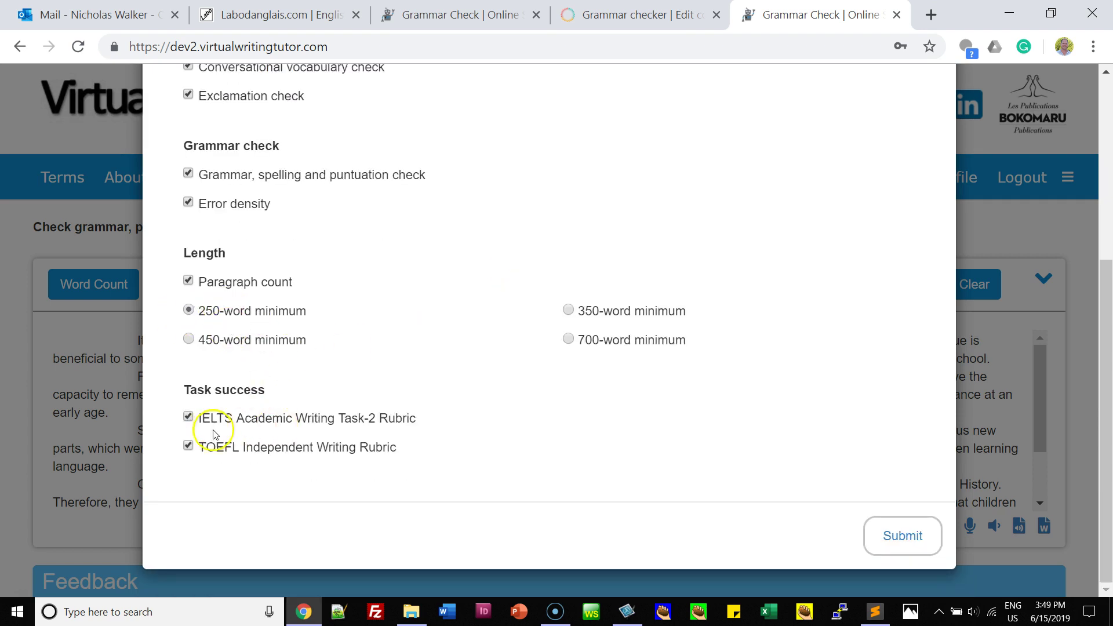
{"action": "scroll", "coordinate": [257, 423], "scroll_direction": "up", "scroll_amount": 5}
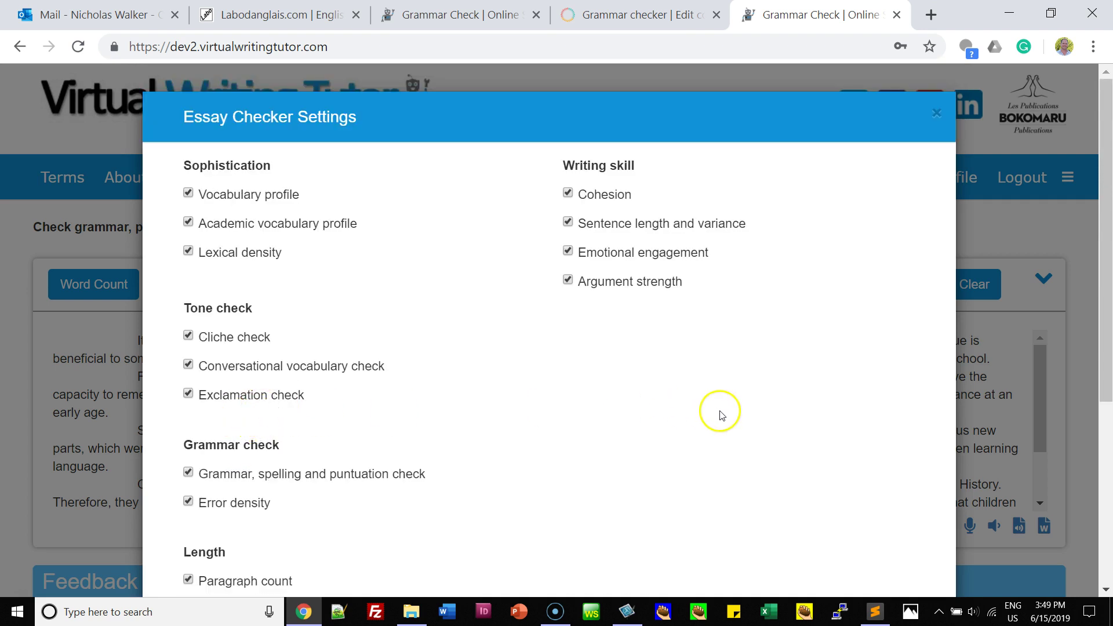
{"action": "scroll", "coordinate": [789, 358], "scroll_direction": "down", "scroll_amount": 3}
{"action": "scroll", "coordinate": [858, 400], "scroll_direction": "down", "scroll_amount": 3}
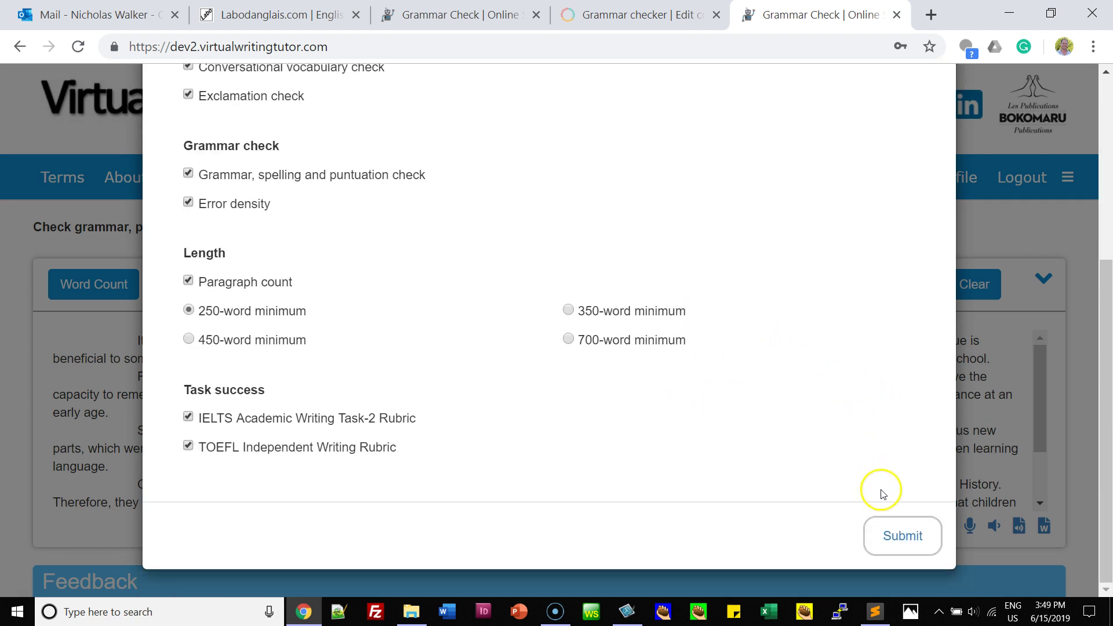
{"action": "left_click", "coordinate": [895, 541]}
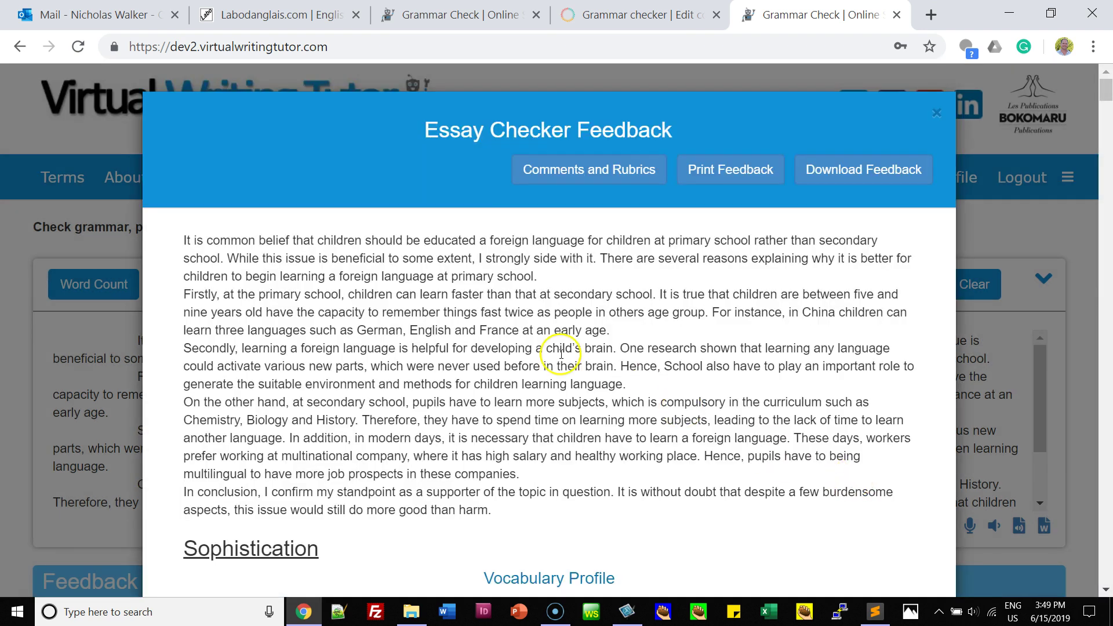
Scroll the feedback down to the vocabulary, lexical density and cohesion word profiles
{"action": "scroll", "coordinate": [417, 248], "scroll_direction": "down", "scroll_amount": 6}
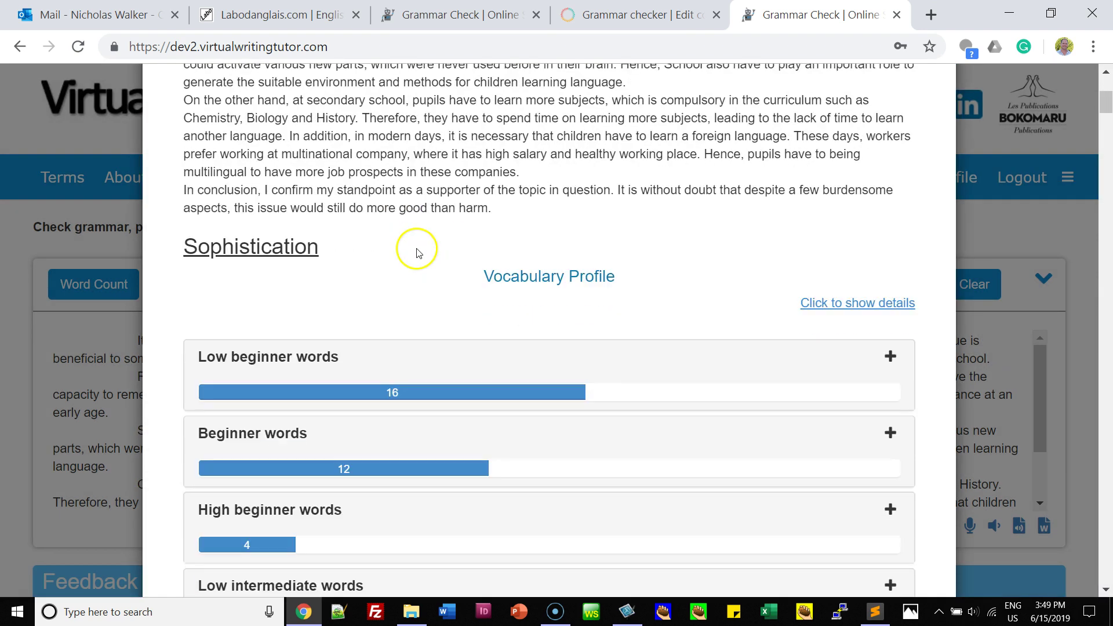
{"action": "scroll", "coordinate": [414, 249], "scroll_direction": "down", "scroll_amount": 2}
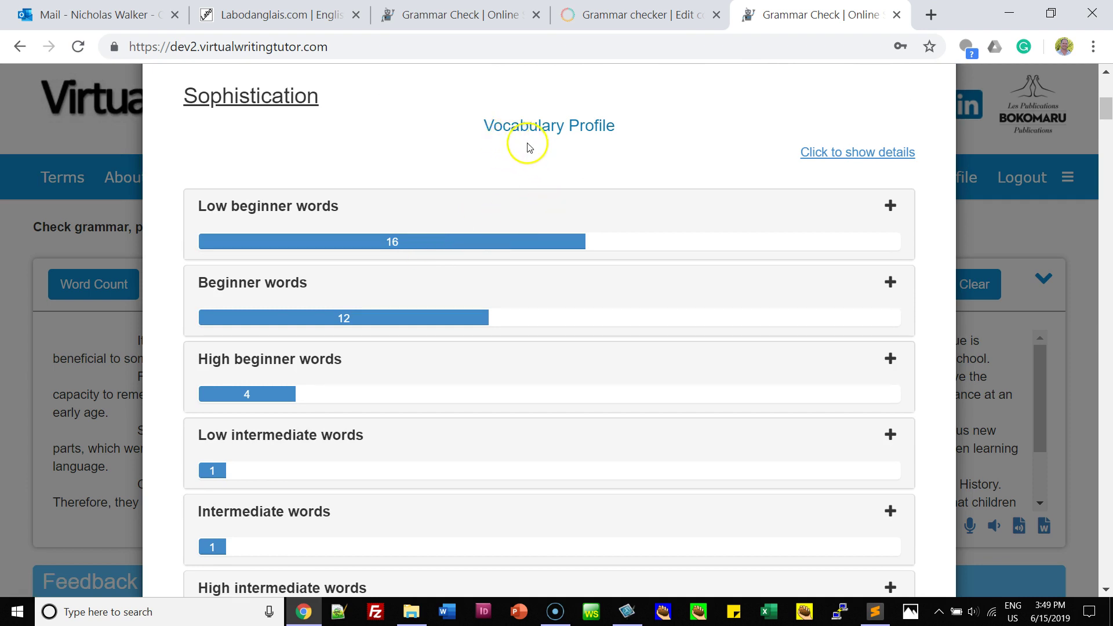
{"action": "scroll", "coordinate": [526, 145], "scroll_direction": "down", "scroll_amount": 8}
{"action": "scroll", "coordinate": [529, 152], "scroll_direction": "down", "scroll_amount": 8}
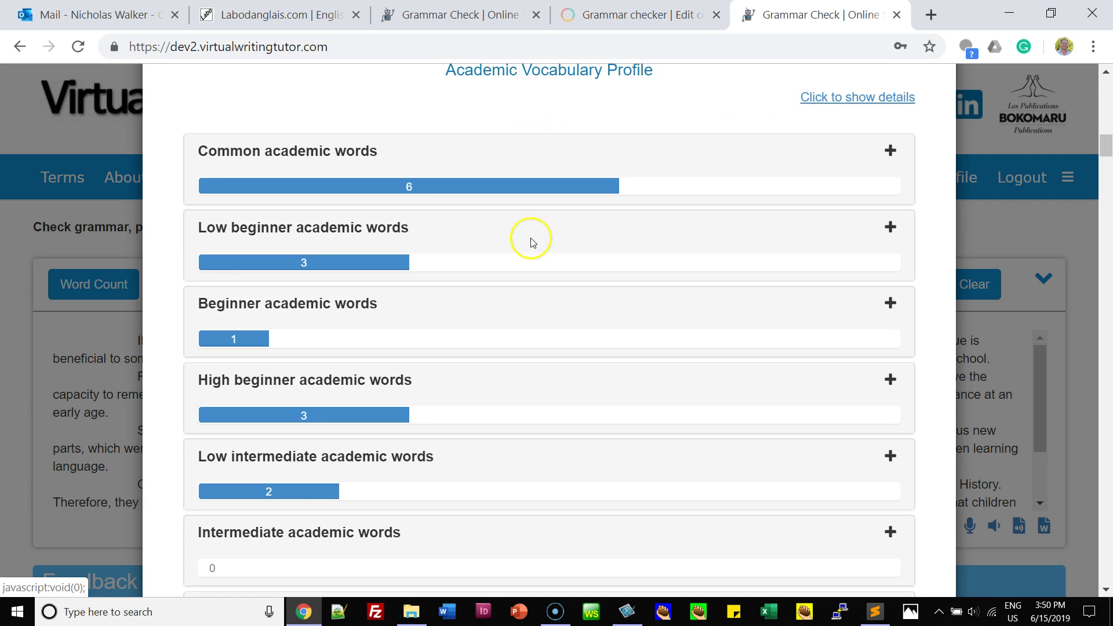
{"action": "scroll", "coordinate": [527, 258], "scroll_direction": "down", "scroll_amount": 7}
{"action": "scroll", "coordinate": [528, 261], "scroll_direction": "down", "scroll_amount": 5}
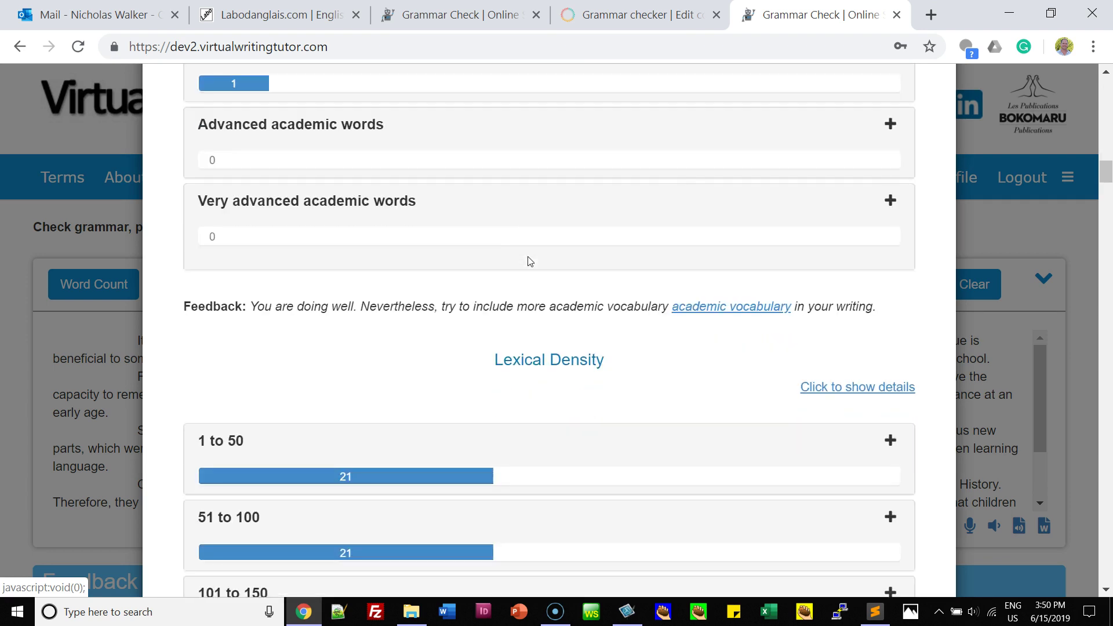
{"action": "scroll", "coordinate": [565, 299], "scroll_direction": "down", "scroll_amount": 3}
{"action": "scroll", "coordinate": [568, 307], "scroll_direction": "down", "scroll_amount": 8}
{"action": "scroll", "coordinate": [568, 311], "scroll_direction": "down", "scroll_amount": 3}
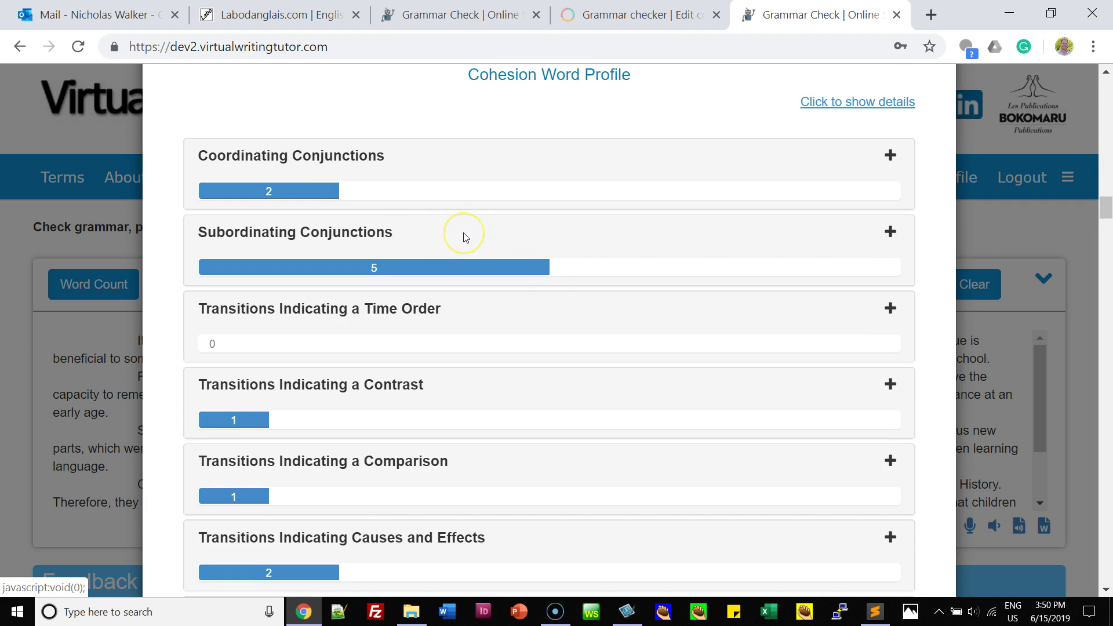
{"action": "scroll", "coordinate": [464, 236], "scroll_direction": "down", "scroll_amount": 13}
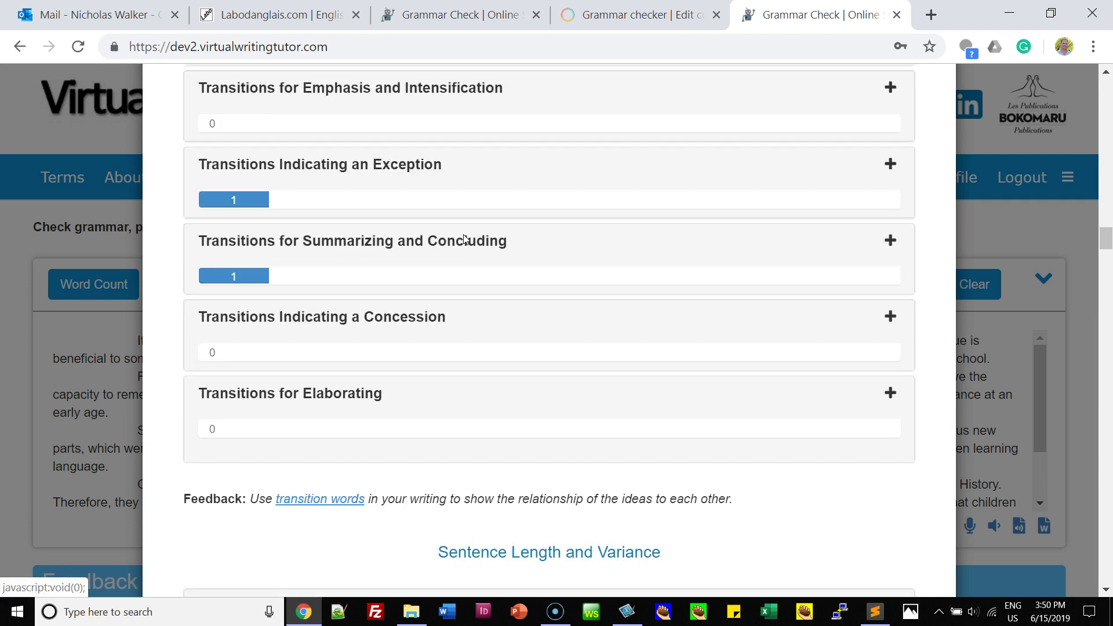
{"action": "scroll", "coordinate": [464, 239], "scroll_direction": "down", "scroll_amount": 8}
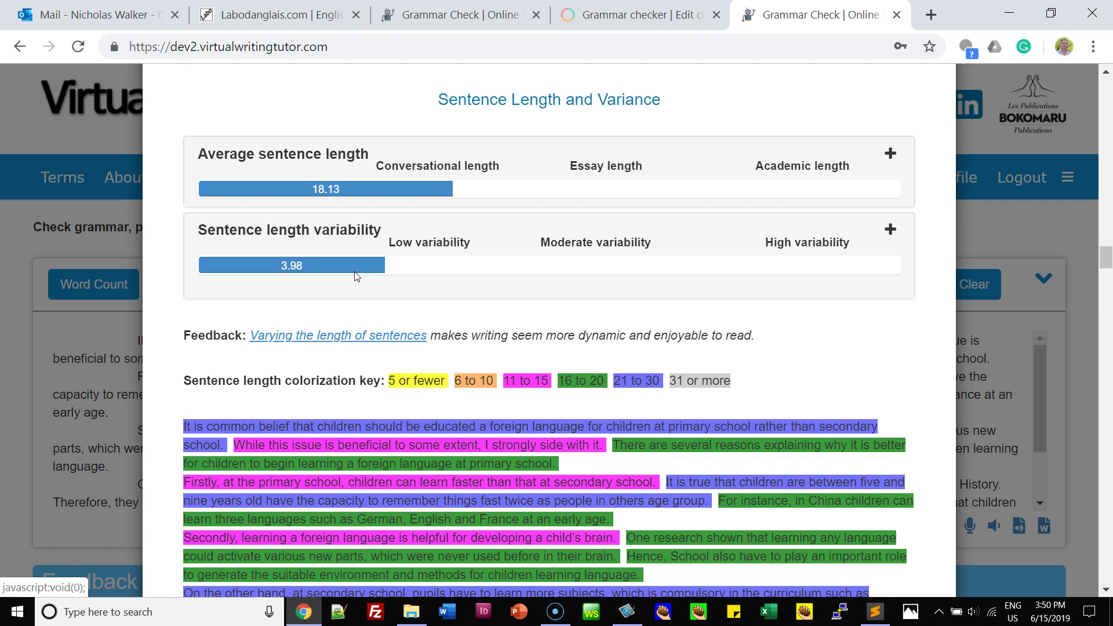
{"action": "scroll", "coordinate": [352, 287], "scroll_direction": "down", "scroll_amount": 3}
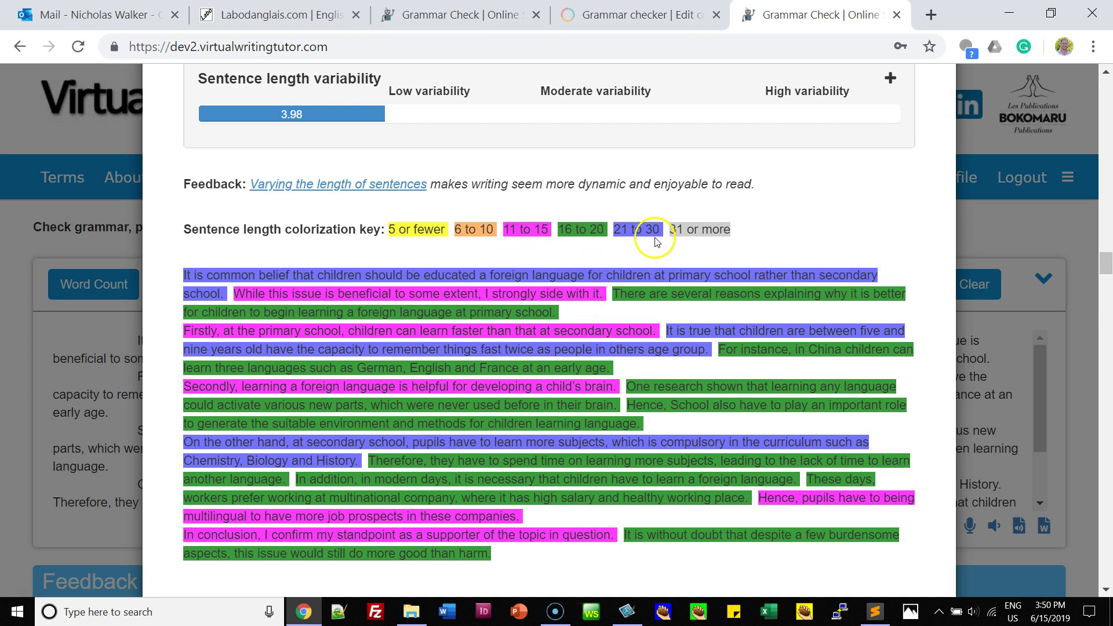
{"action": "scroll", "coordinate": [656, 238], "scroll_direction": "down", "scroll_amount": 8}
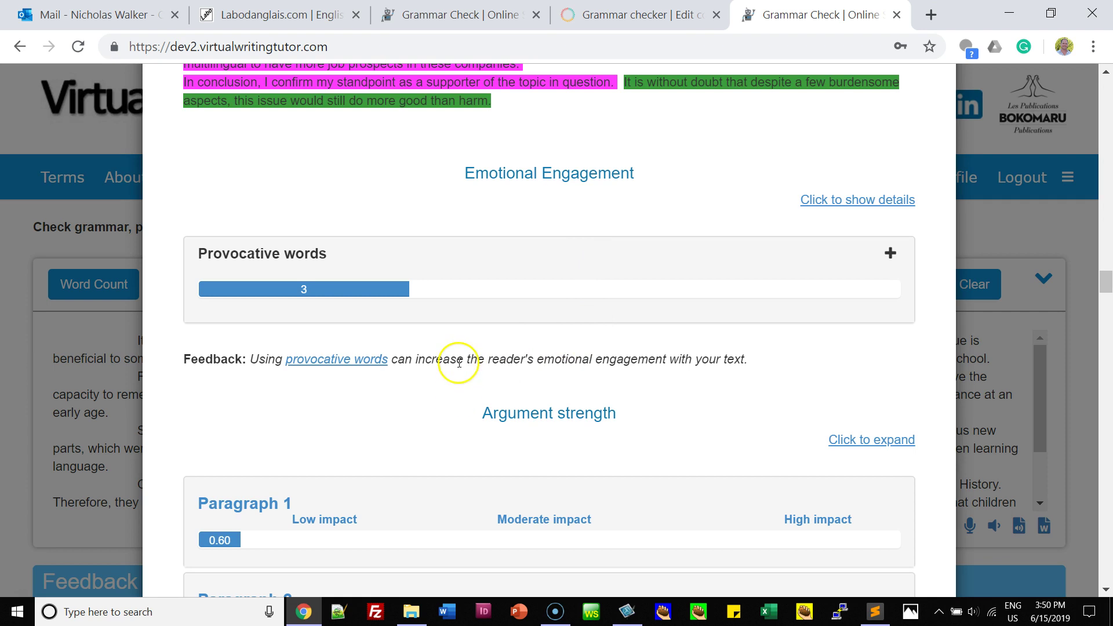
Expand the provocative and conversational word details, revealing all 12 conversational words
{"action": "left_click", "coordinate": [814, 203]}
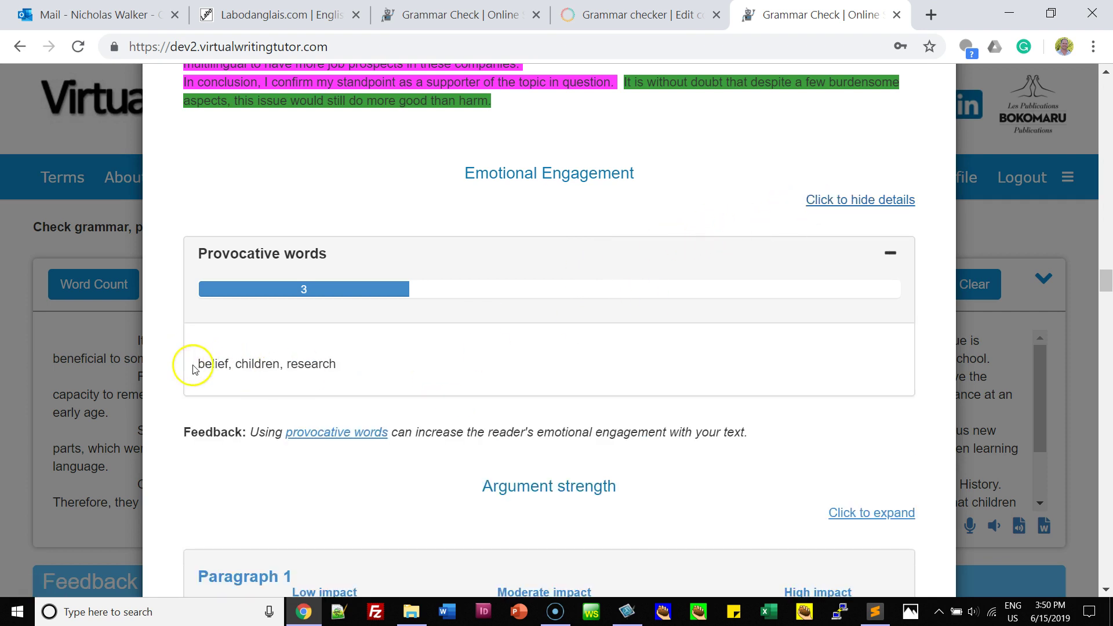
{"action": "scroll", "coordinate": [317, 367], "scroll_direction": "down", "scroll_amount": 8}
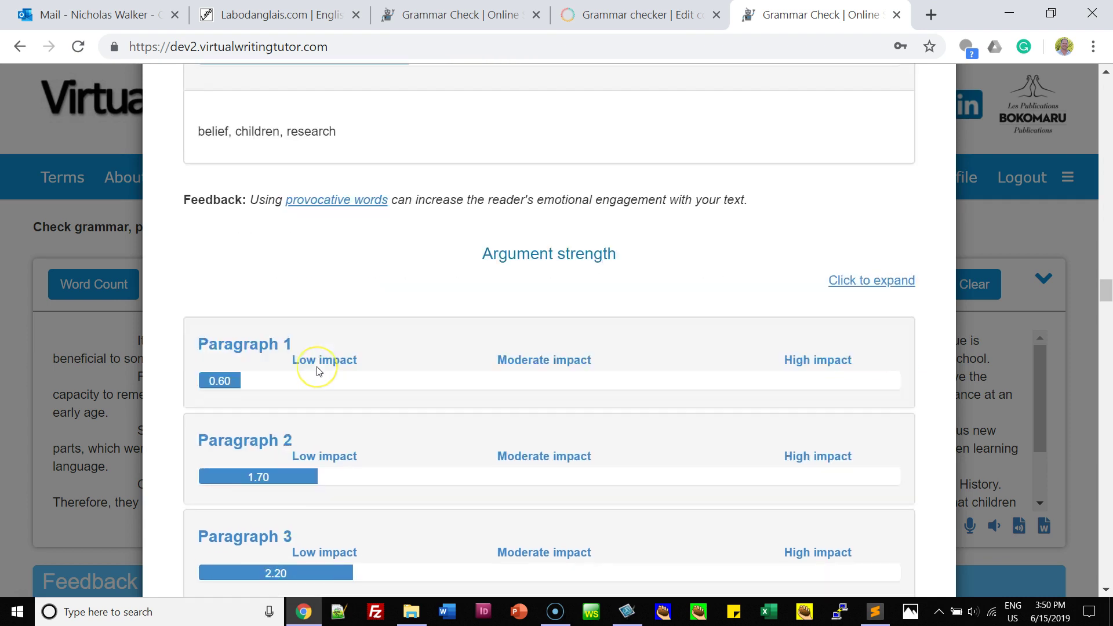
{"action": "scroll", "coordinate": [336, 325], "scroll_direction": "up", "scroll_amount": 2}
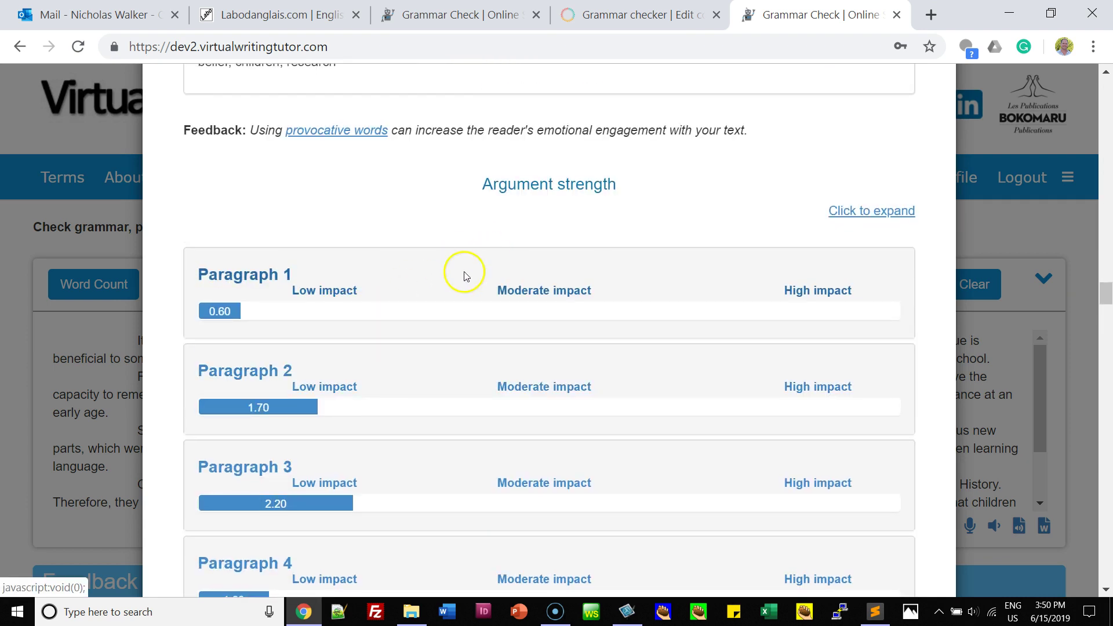
{"action": "scroll", "coordinate": [383, 313], "scroll_direction": "down", "scroll_amount": 4}
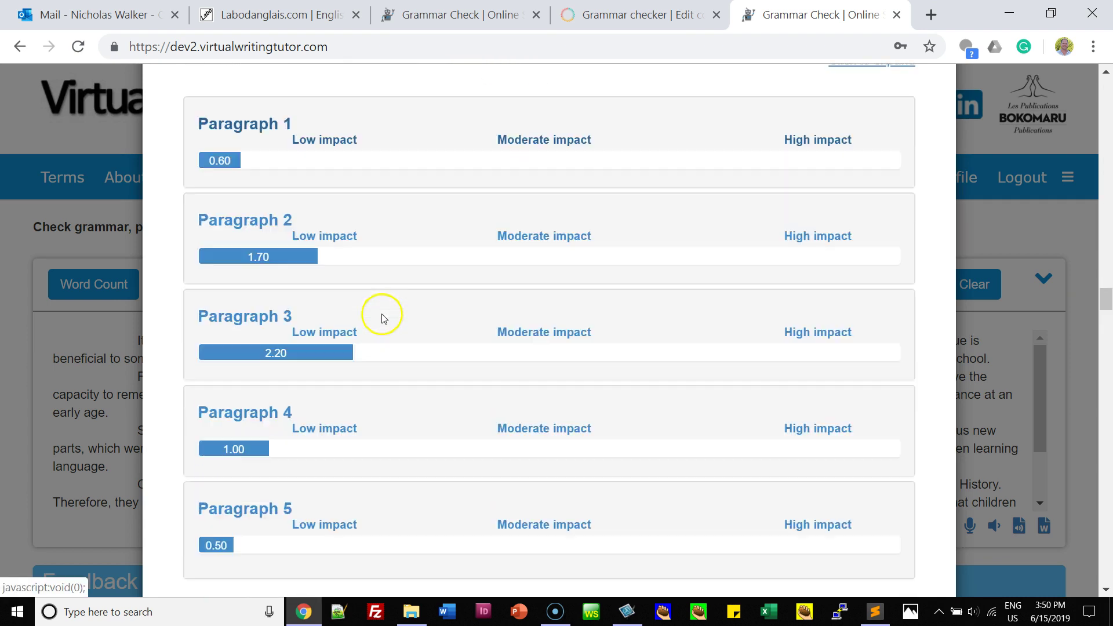
{"action": "scroll", "coordinate": [348, 289], "scroll_direction": "down", "scroll_amount": 6}
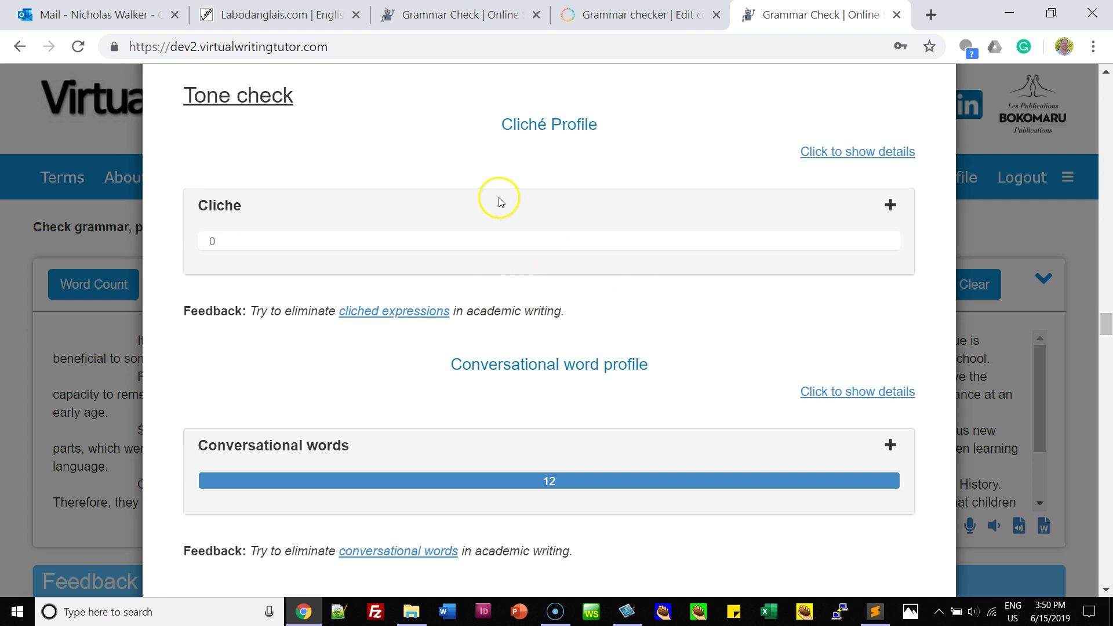
{"action": "scroll", "coordinate": [516, 207], "scroll_direction": "down", "scroll_amount": 2}
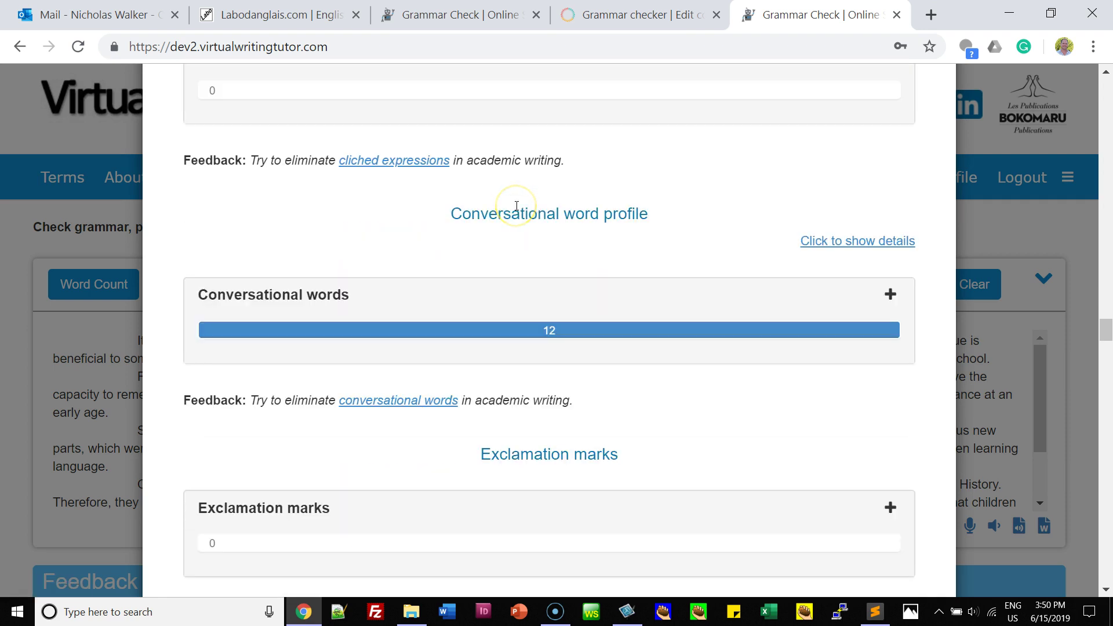
{"action": "scroll", "coordinate": [517, 209], "scroll_direction": "down", "scroll_amount": 2}
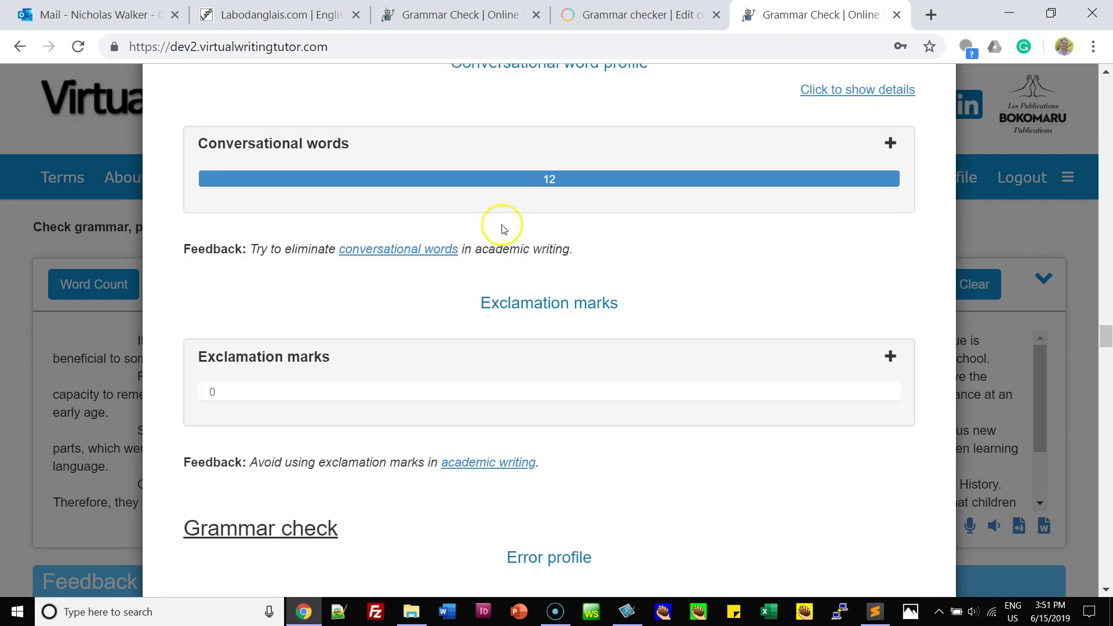
{"action": "left_click", "coordinate": [840, 90]}
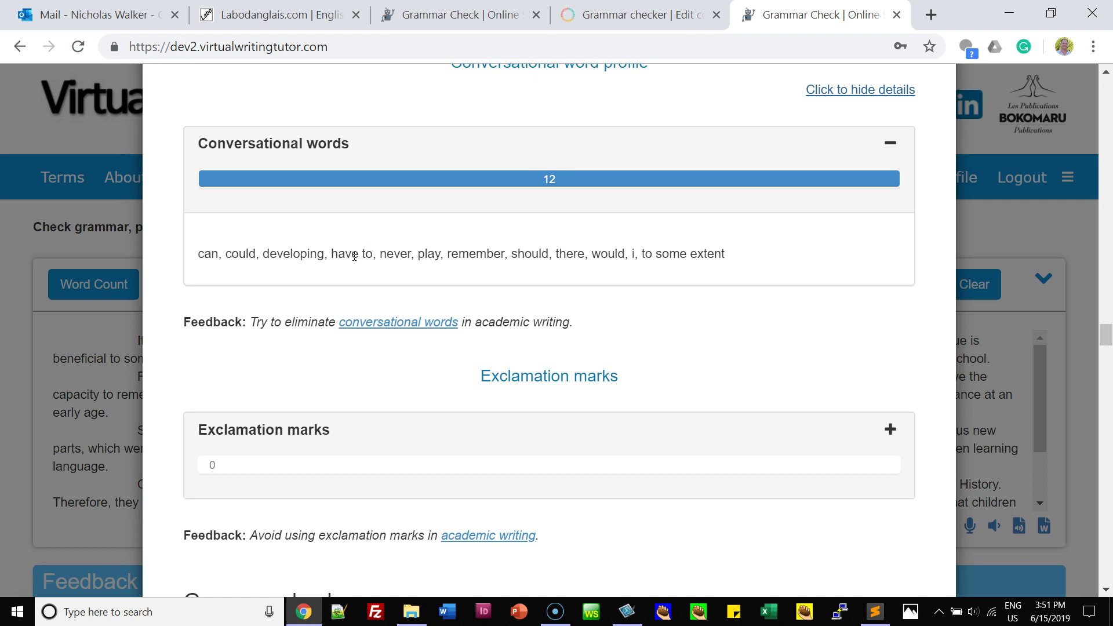
{"action": "scroll", "coordinate": [388, 263], "scroll_direction": "down", "scroll_amount": 5}
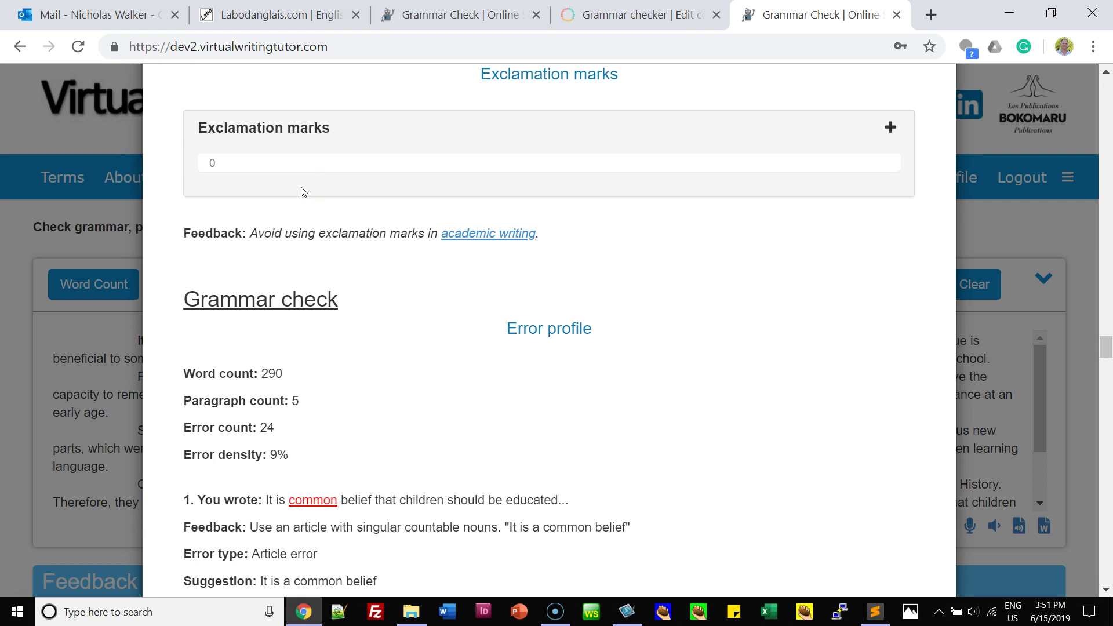
Play the text-to-speech reading of grammar error 1's feedback
{"action": "scroll", "coordinate": [390, 244], "scroll_direction": "down", "scroll_amount": 2}
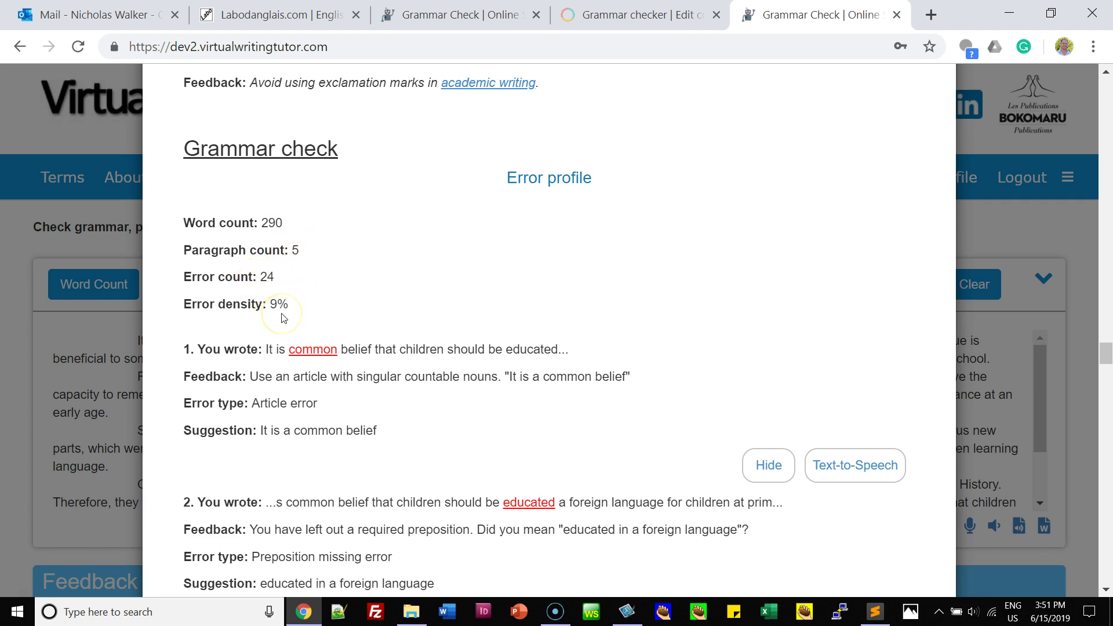
{"action": "scroll", "coordinate": [284, 317], "scroll_direction": "down", "scroll_amount": 2}
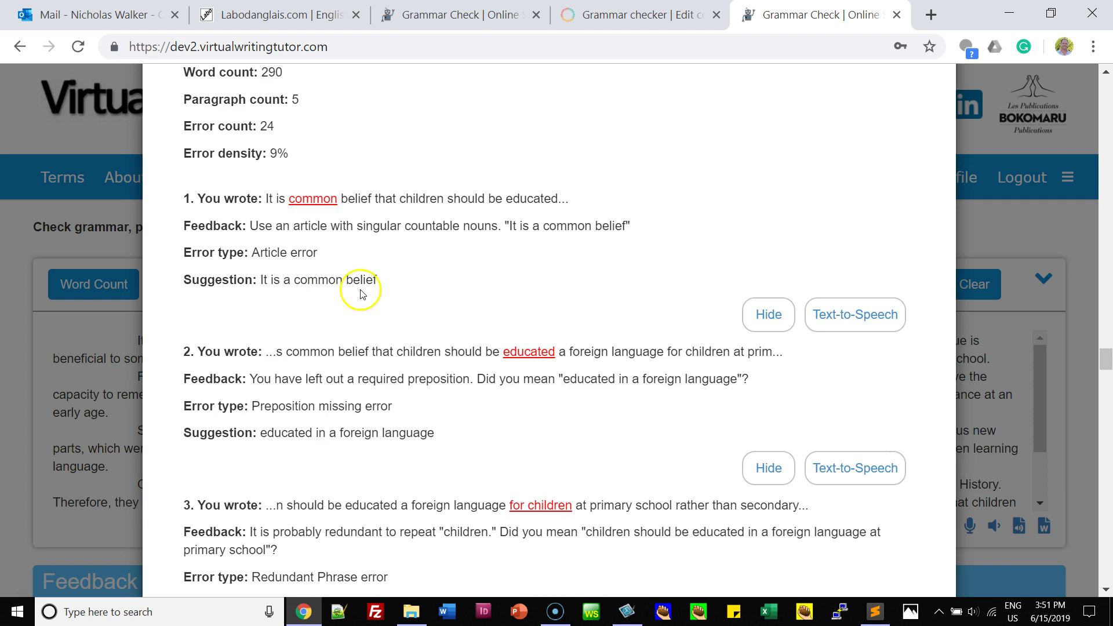
{"action": "left_click", "coordinate": [833, 318]}
Scroll through the grammar errors down to the Error density breakdown
{"action": "scroll", "coordinate": [717, 335], "scroll_direction": "down", "scroll_amount": 2}
{"action": "scroll", "coordinate": [719, 336], "scroll_direction": "up", "scroll_amount": 2}
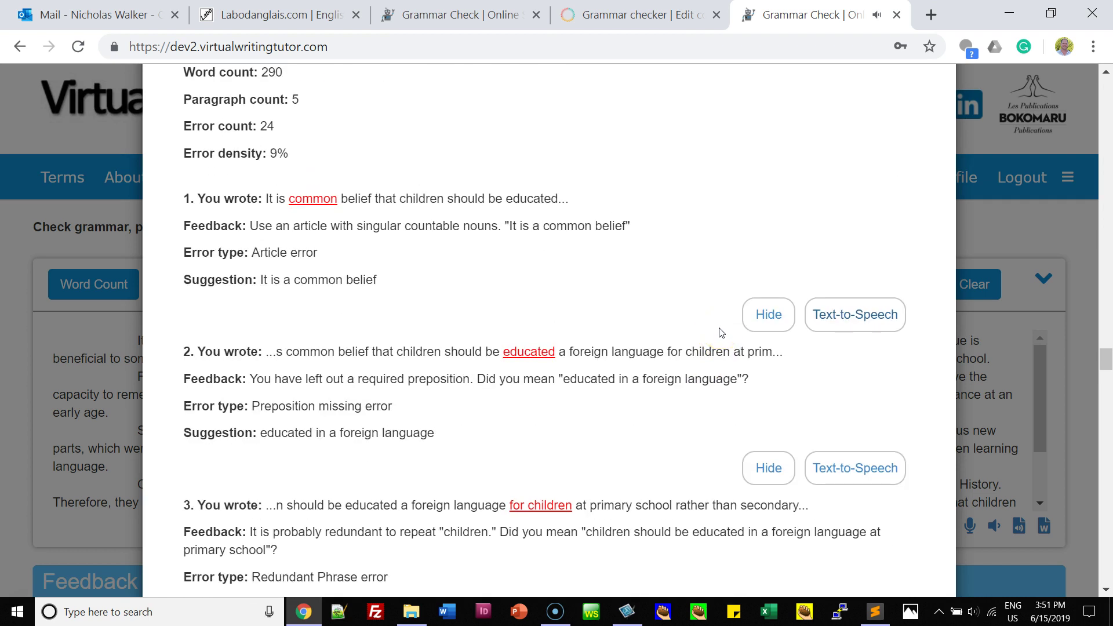
{"action": "scroll", "coordinate": [721, 333], "scroll_direction": "down", "scroll_amount": 12}
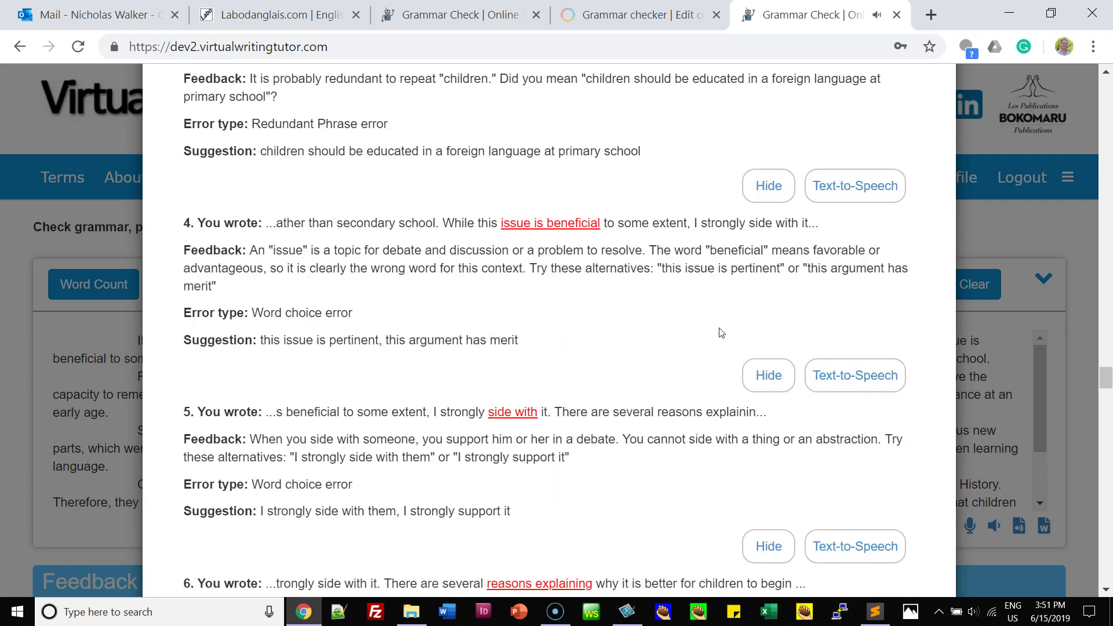
{"action": "scroll", "coordinate": [720, 328], "scroll_direction": "down", "scroll_amount": 20}
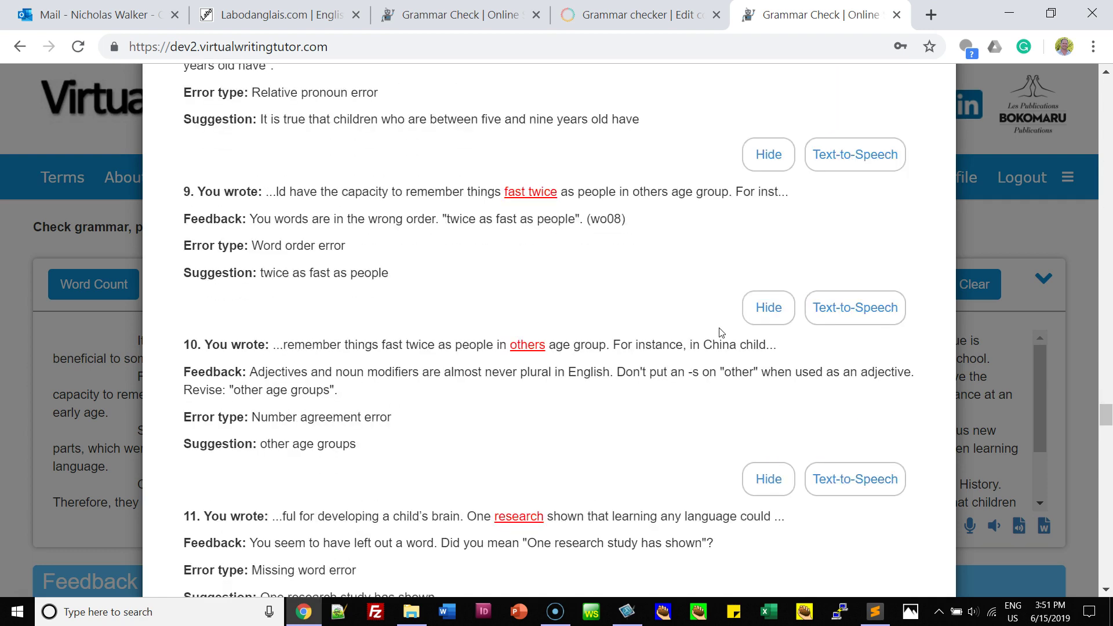
{"action": "scroll", "coordinate": [720, 332], "scroll_direction": "down", "scroll_amount": 20}
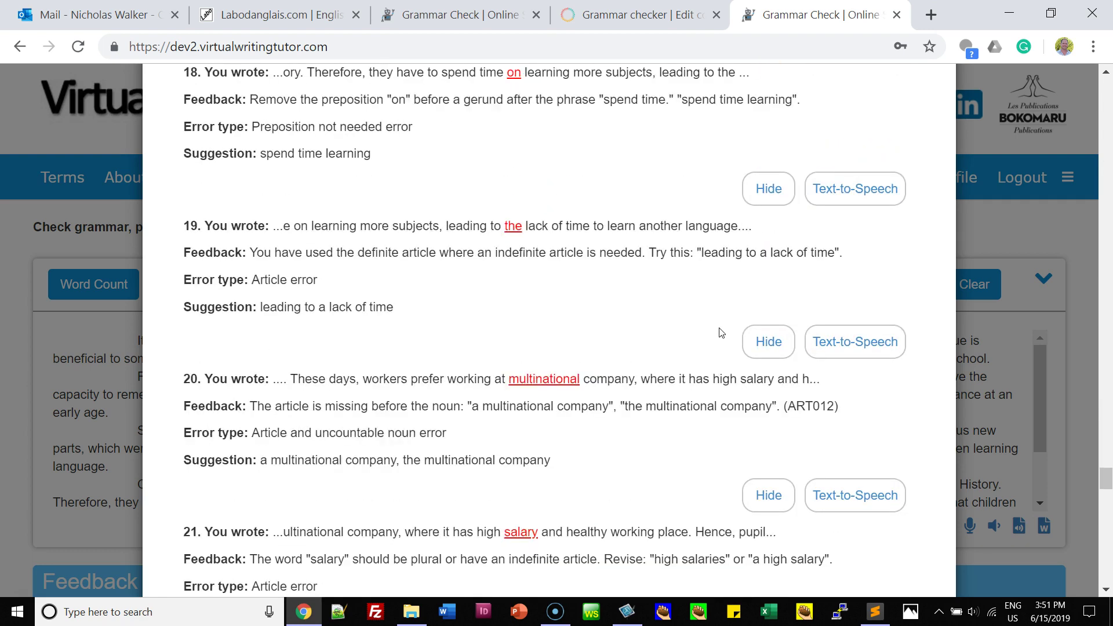
{"action": "scroll", "coordinate": [720, 332], "scroll_direction": "up", "scroll_amount": 3}
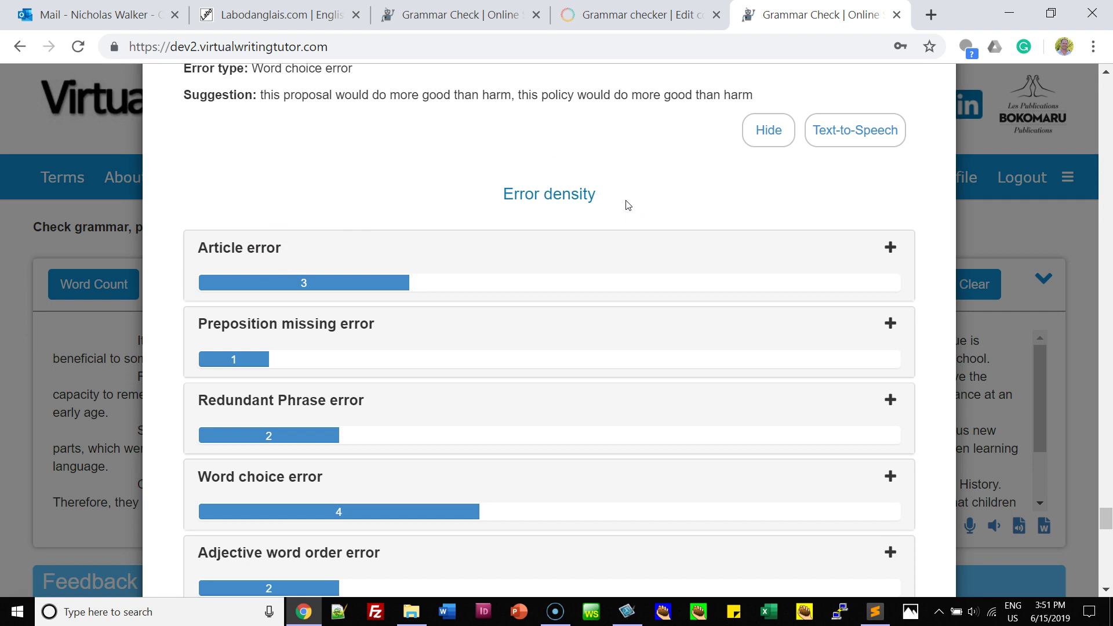
Scroll past the Error density bars to the Length section: 5 paragraphs, 290 words
{"action": "scroll", "coordinate": [633, 212], "scroll_direction": "down", "scroll_amount": 3}
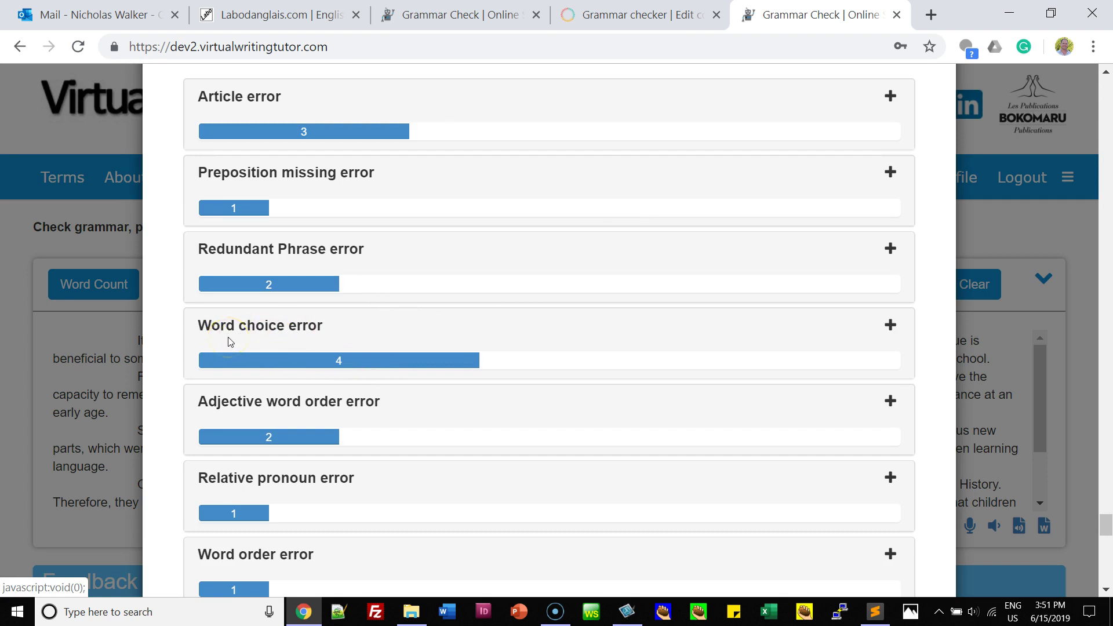
{"action": "scroll", "coordinate": [267, 334], "scroll_direction": "down", "scroll_amount": 13}
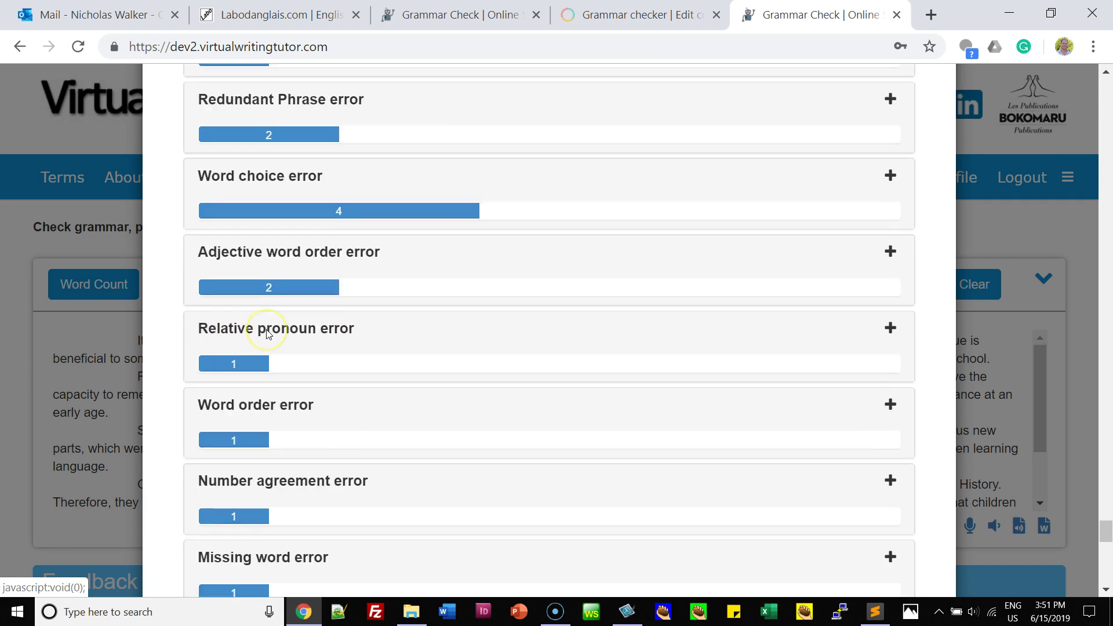
{"action": "scroll", "coordinate": [267, 335], "scroll_direction": "down", "scroll_amount": 3}
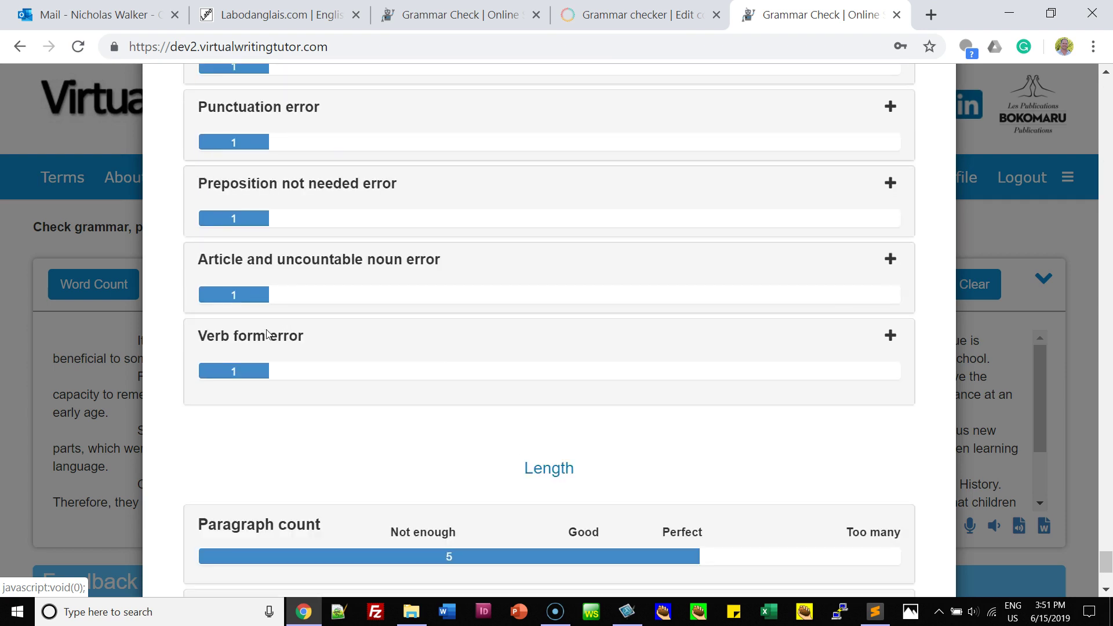
{"action": "scroll", "coordinate": [267, 335], "scroll_direction": "down", "scroll_amount": 4}
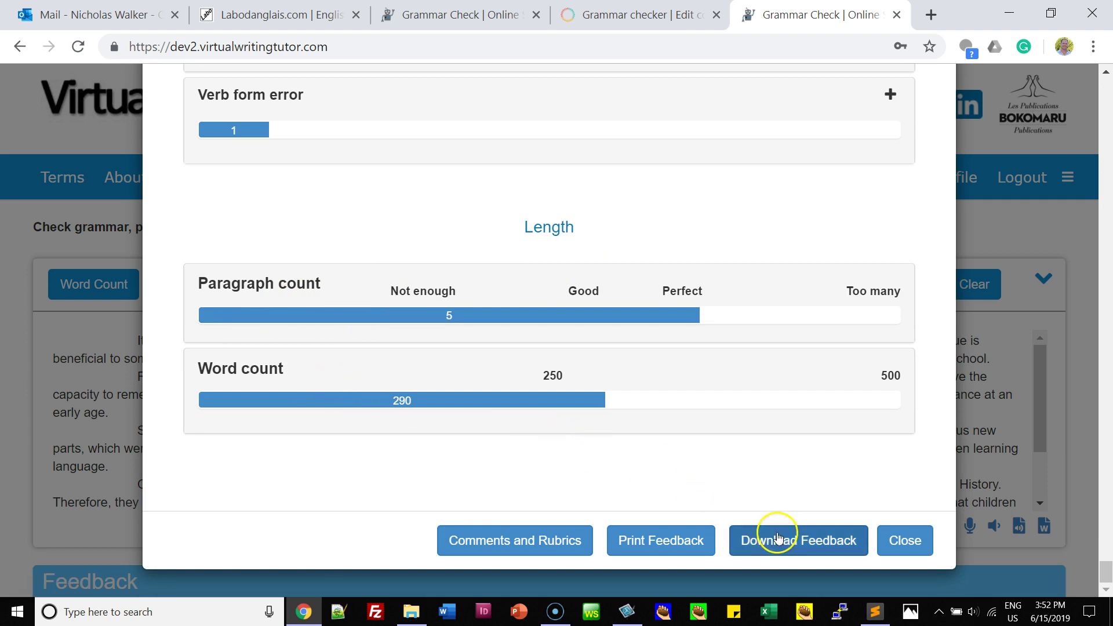
Open Comments and Rubrics and view the Essay Feedback tab
{"action": "left_click", "coordinate": [508, 546]}
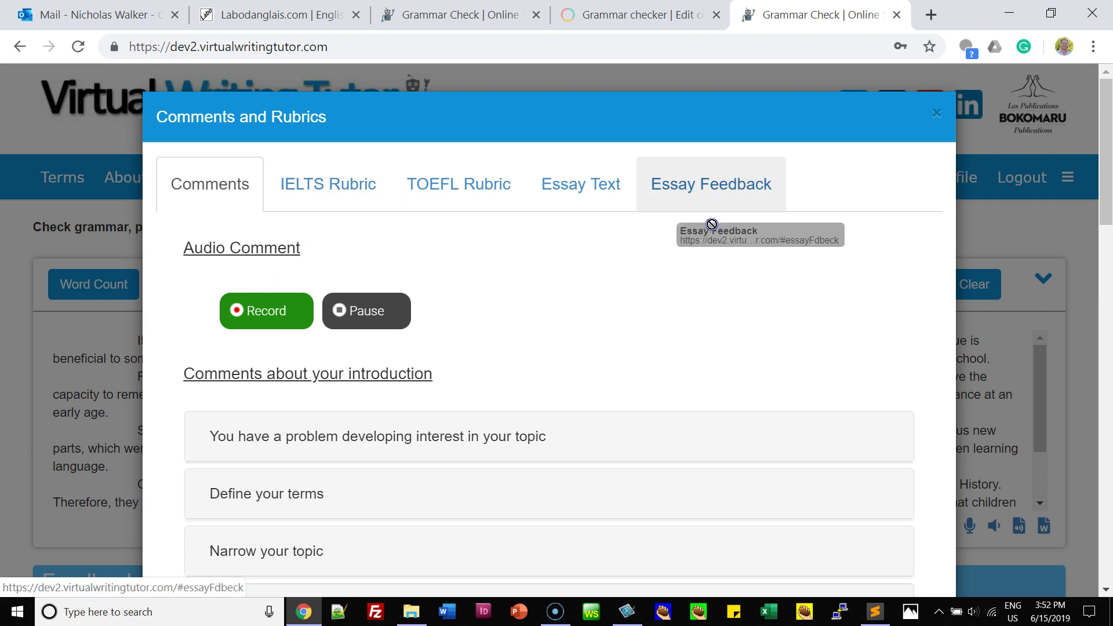
{"action": "left_click", "coordinate": [688, 188]}
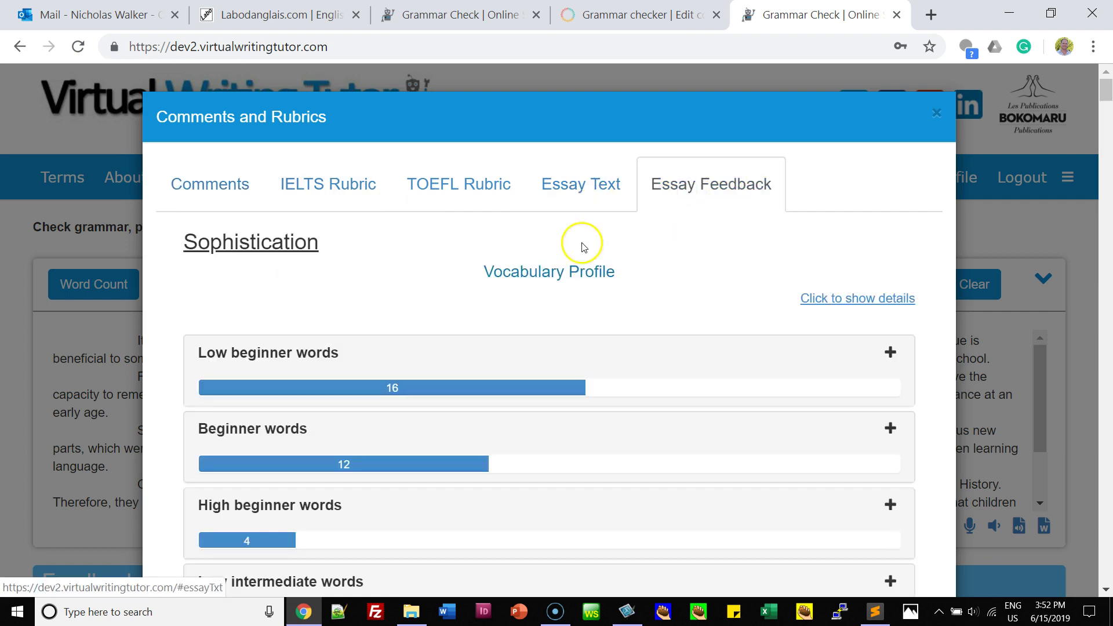
{"action": "scroll", "coordinate": [580, 245], "scroll_direction": "down", "scroll_amount": 5}
{"action": "scroll", "coordinate": [582, 248], "scroll_direction": "up", "scroll_amount": 5}
Look through the Essay Text, TOEFL Rubric and IELTS Rubric tabs, ending on Comments
{"action": "left_click", "coordinate": [597, 188]}
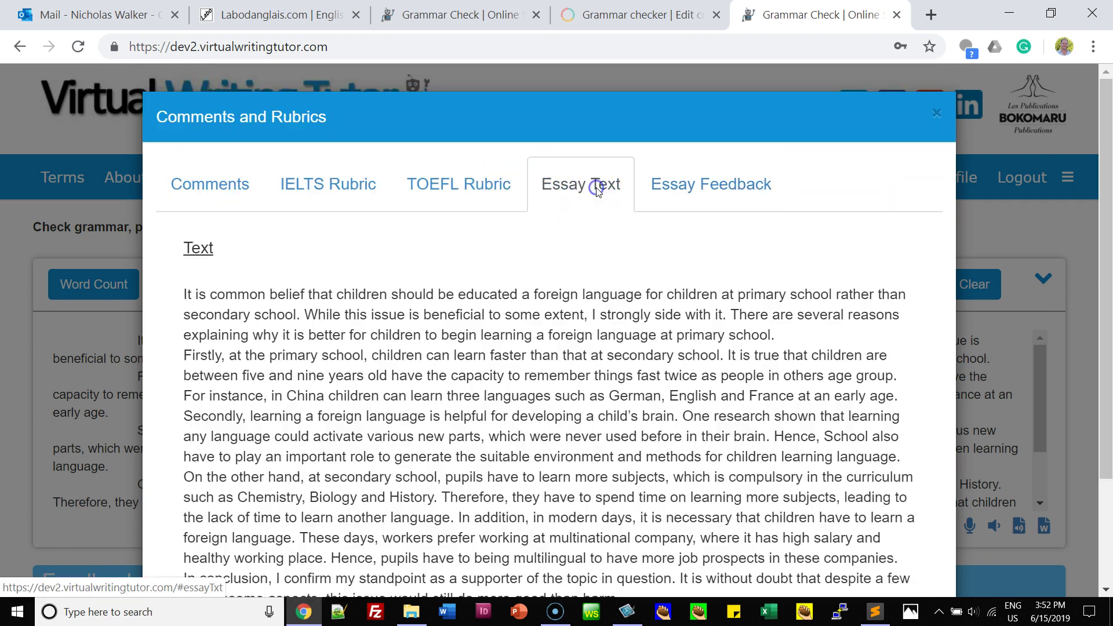
{"action": "scroll", "coordinate": [574, 255], "scroll_direction": "down", "scroll_amount": 3}
{"action": "scroll", "coordinate": [573, 269], "scroll_direction": "up", "scroll_amount": 3}
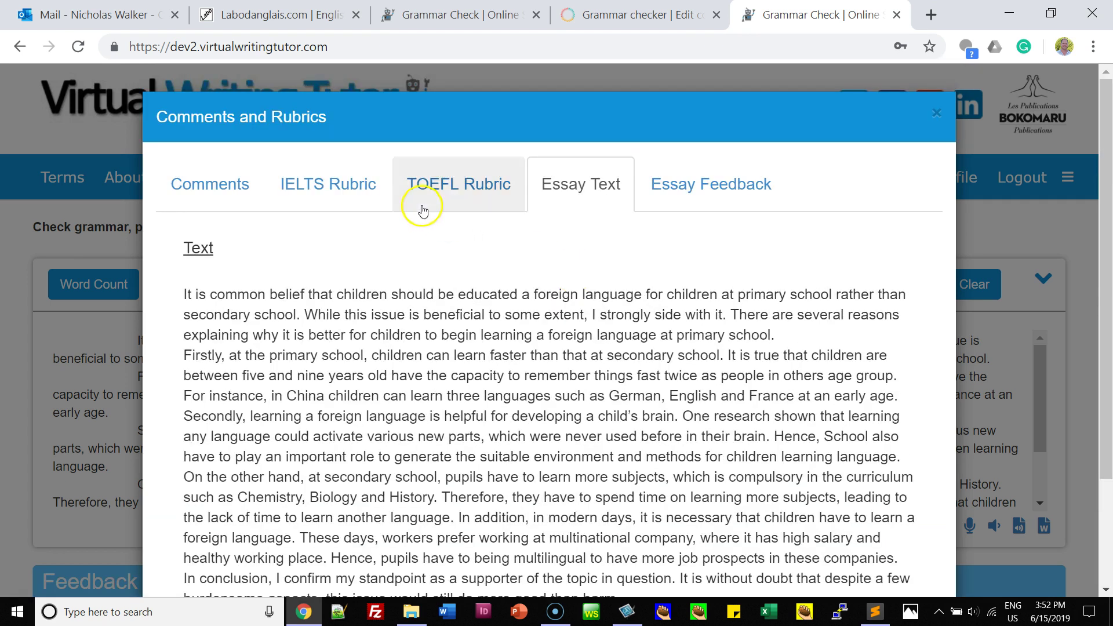
{"action": "left_click", "coordinate": [443, 178]}
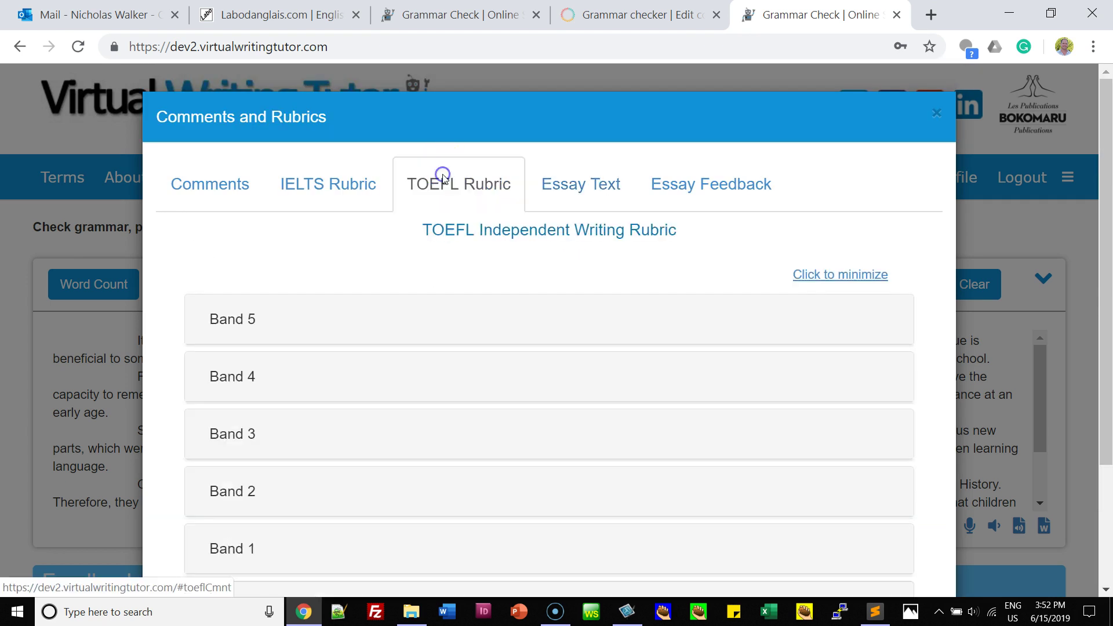
{"action": "left_click", "coordinate": [320, 188]}
{"action": "left_click", "coordinate": [238, 191]}
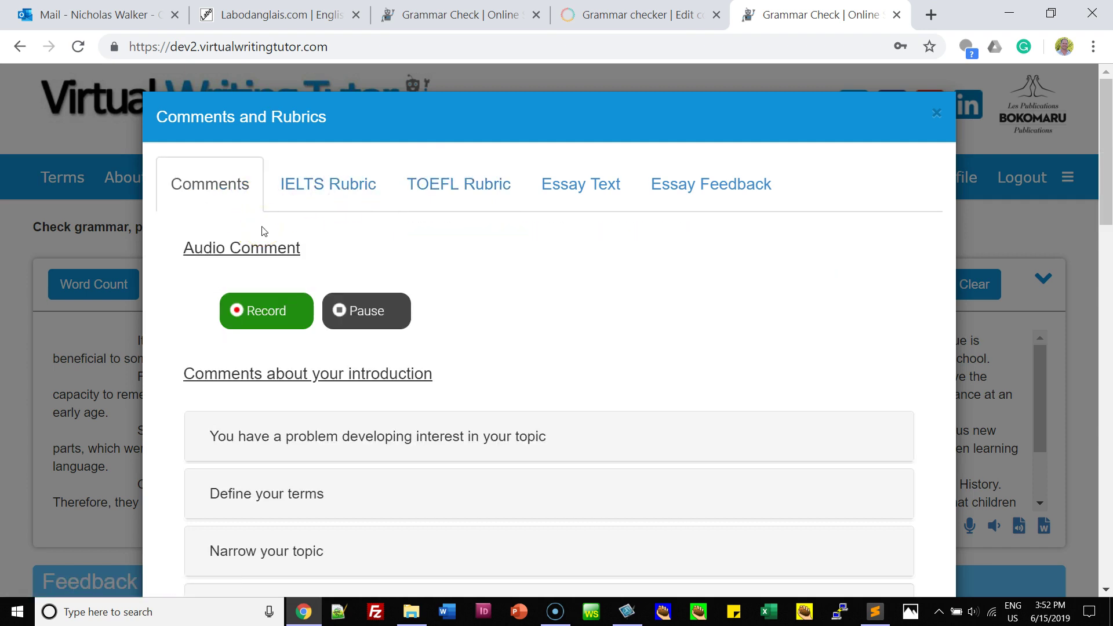
Expand the introduction's My comments box, leave it blank, and save the comments
{"action": "scroll", "coordinate": [333, 368], "scroll_direction": "down", "scroll_amount": 3}
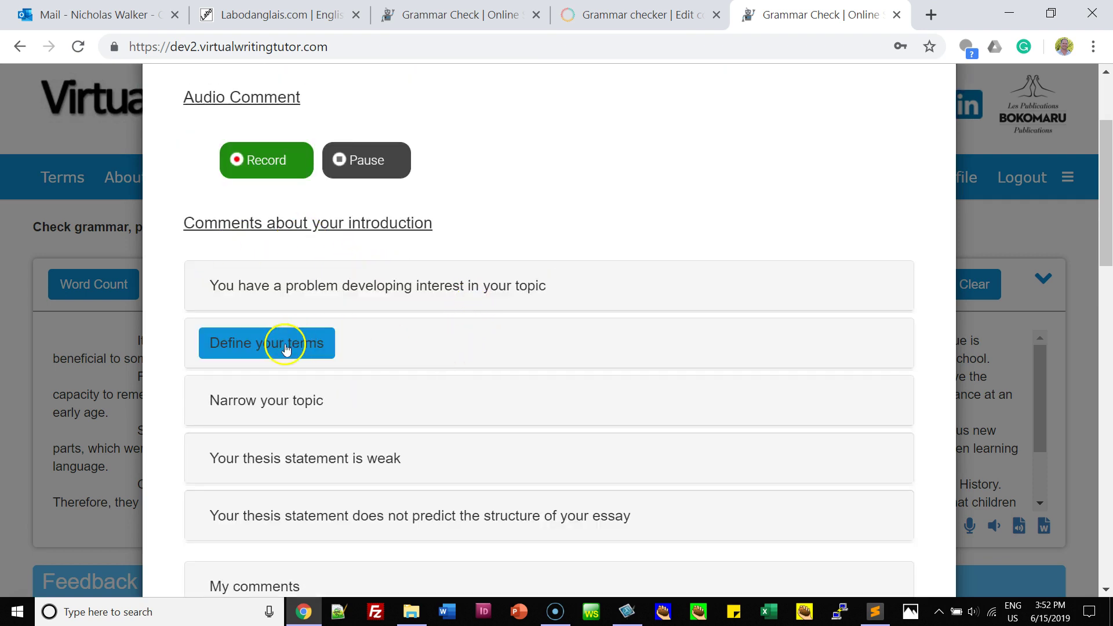
{"action": "scroll", "coordinate": [287, 352], "scroll_direction": "down", "scroll_amount": 2}
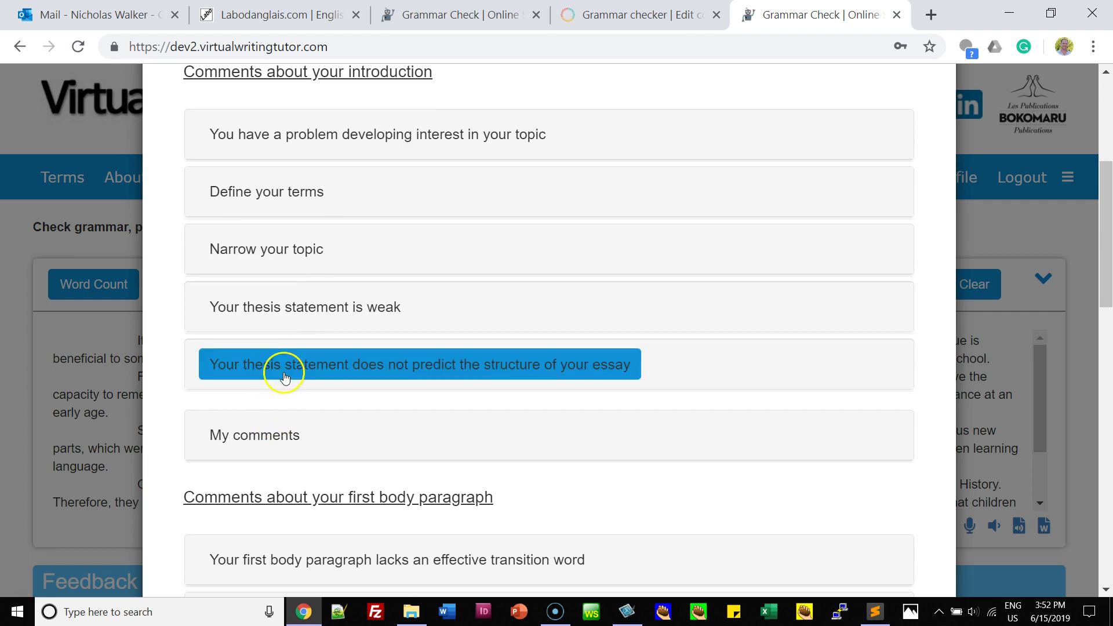
{"action": "scroll", "coordinate": [282, 382], "scroll_direction": "down", "scroll_amount": 3}
{"action": "left_click", "coordinate": [258, 288]}
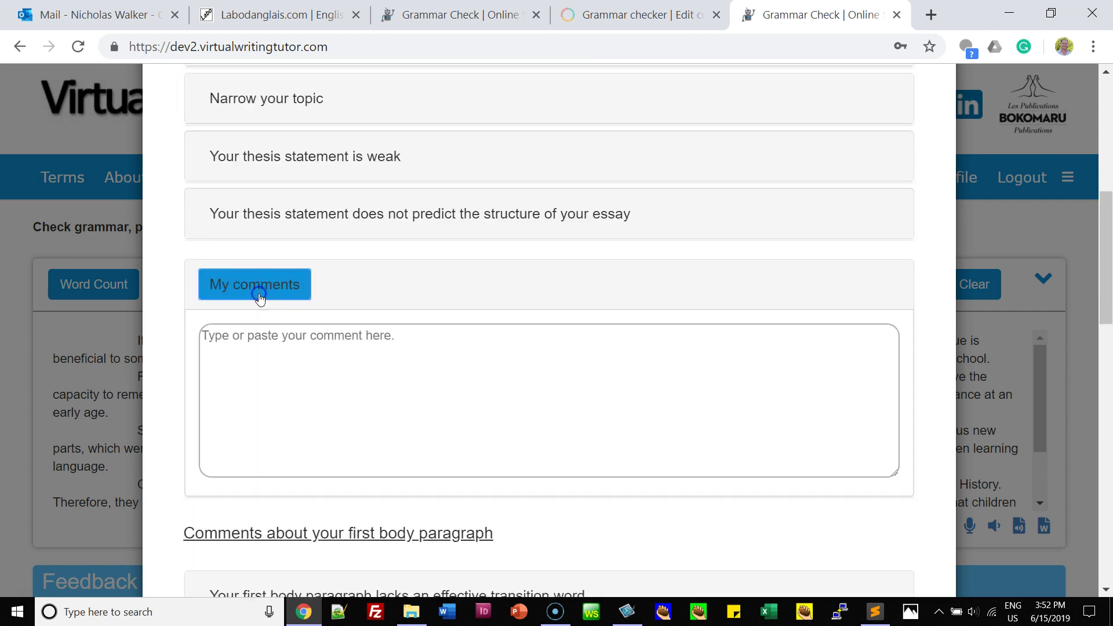
{"action": "left_click", "coordinate": [277, 357]}
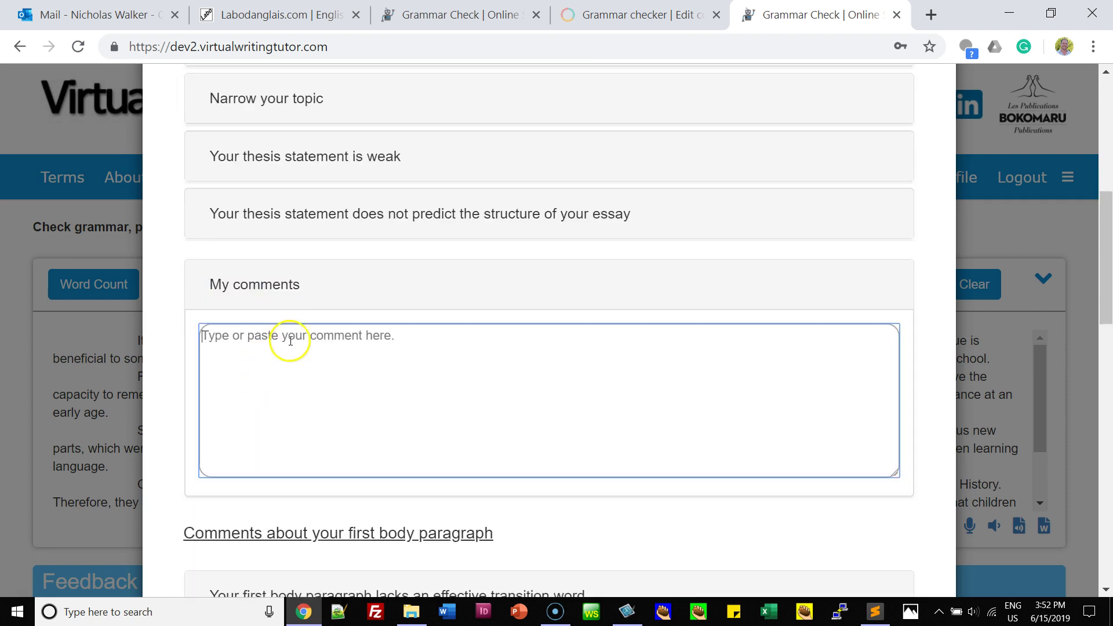
{"action": "scroll", "coordinate": [291, 343], "scroll_direction": "up", "scroll_amount": 8}
{"action": "scroll", "coordinate": [580, 348], "scroll_direction": "down", "scroll_amount": 8}
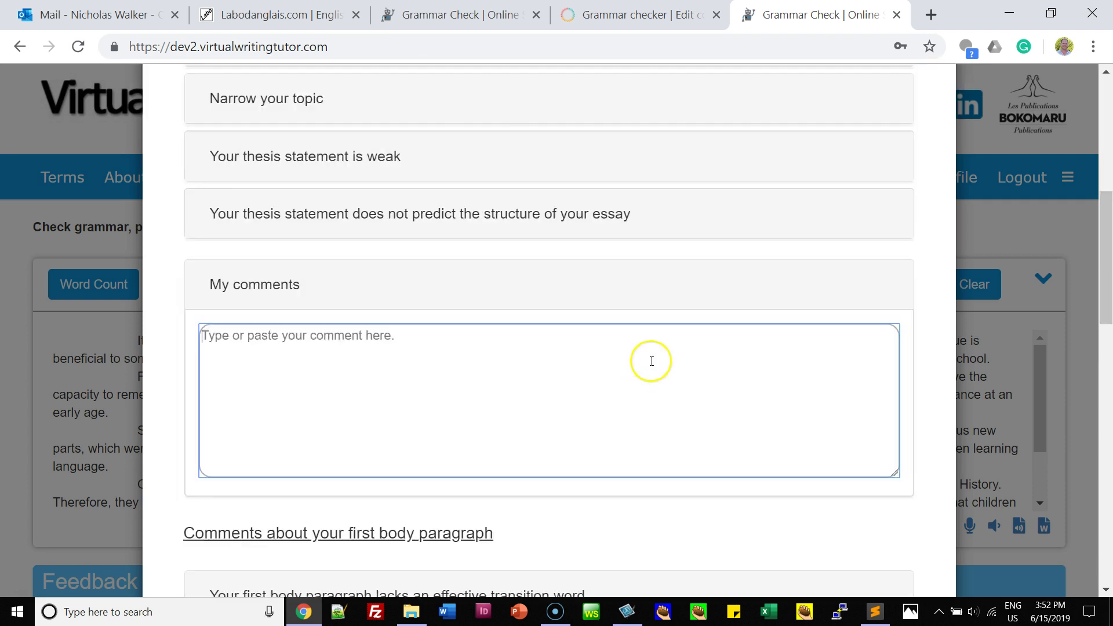
{"action": "scroll", "coordinate": [652, 361], "scroll_direction": "down", "scroll_amount": 15}
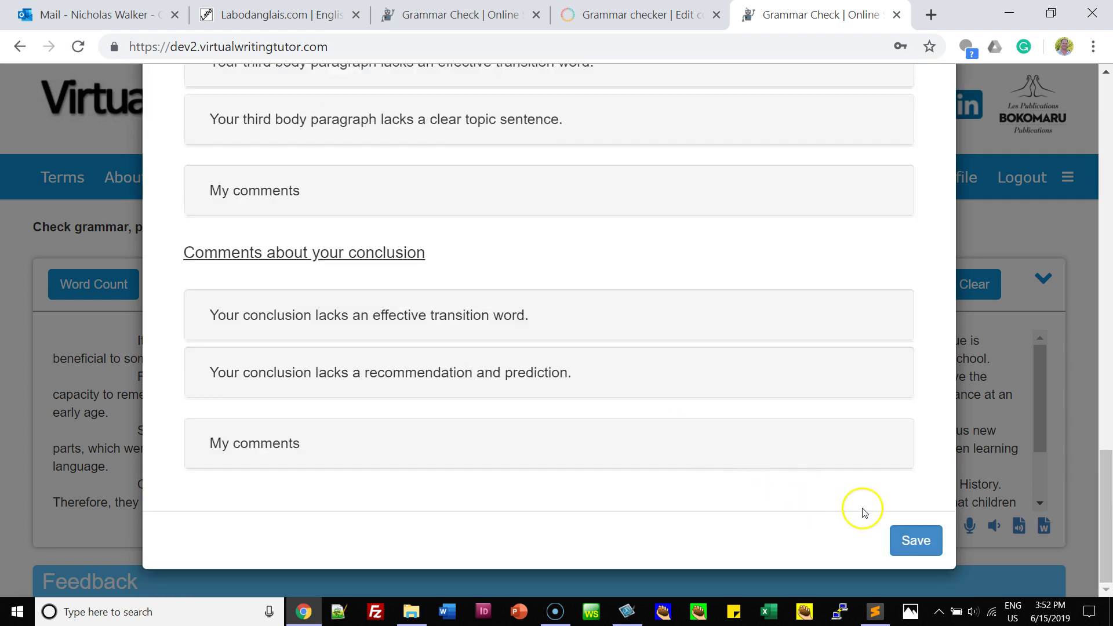
{"action": "left_click", "coordinate": [908, 533]}
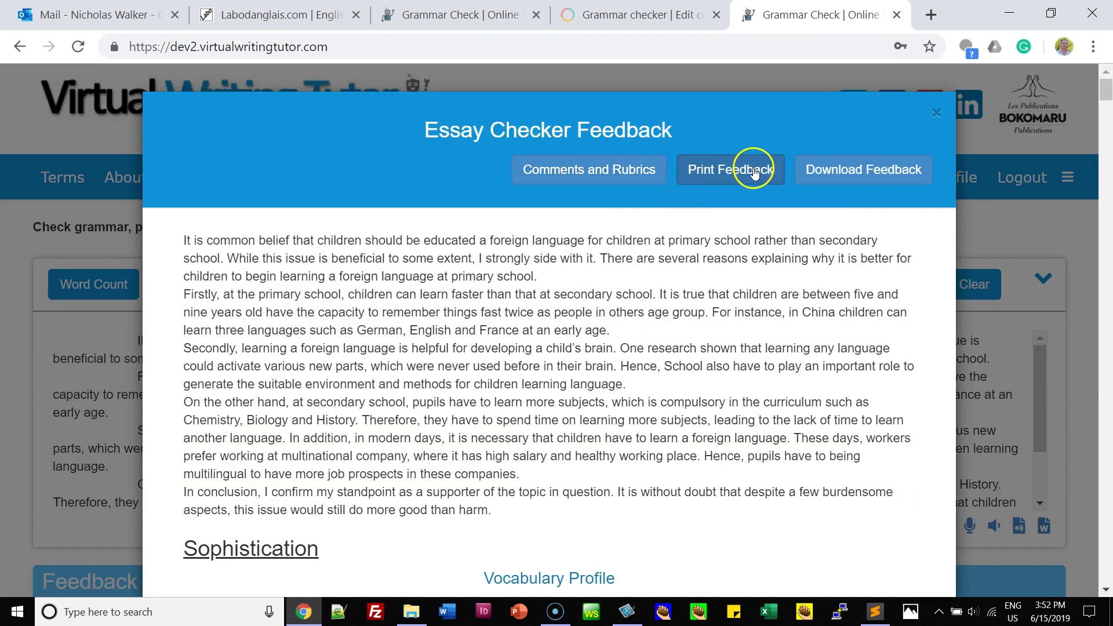
Start a feedback download, cancel the Save As dialog, and close the Essay Checker Feedback window
{"action": "left_click", "coordinate": [842, 171]}
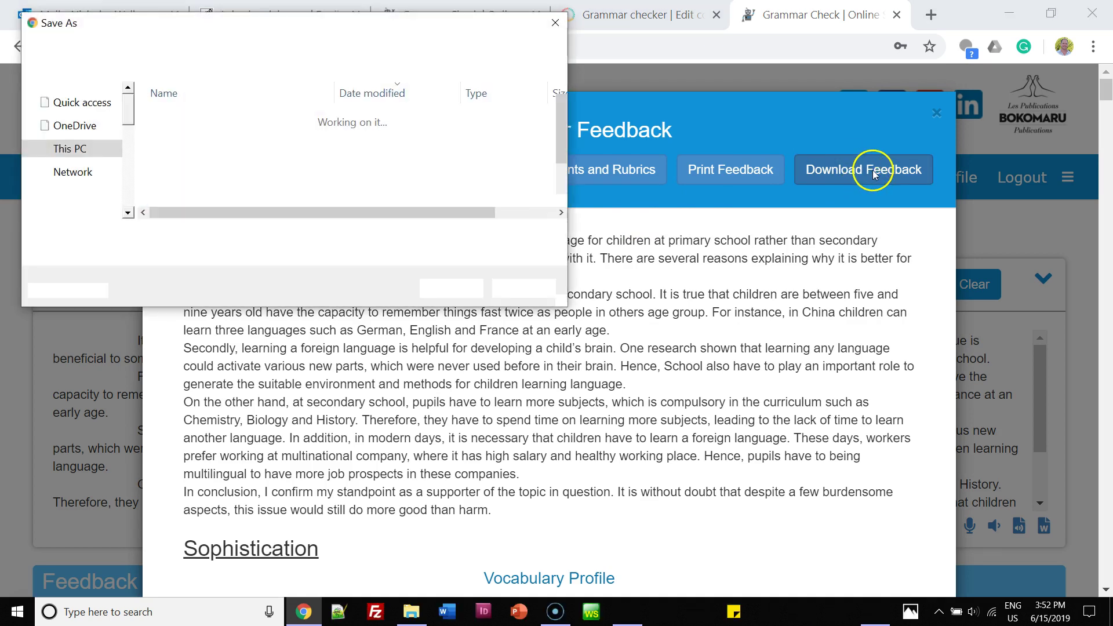
{"action": "left_click", "coordinate": [554, 23]}
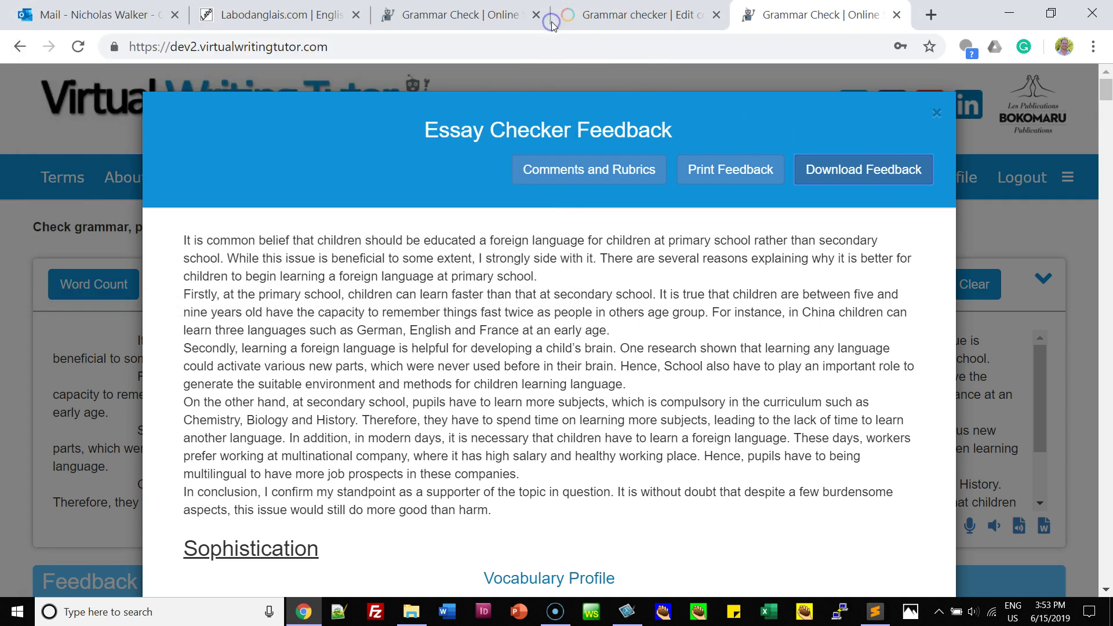
{"action": "left_click", "coordinate": [940, 114]}
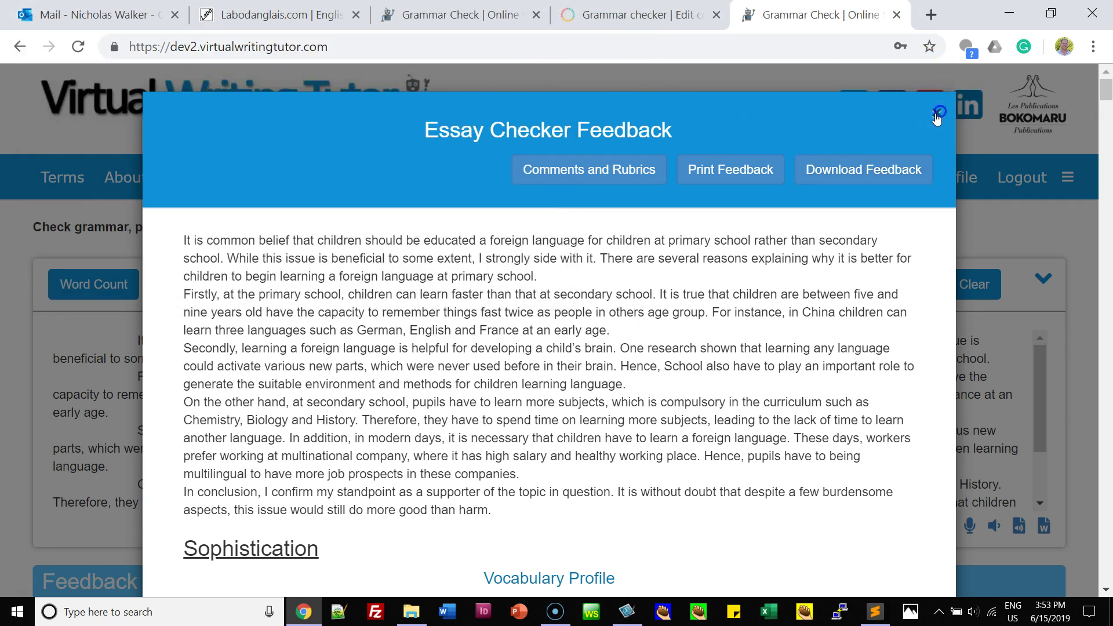